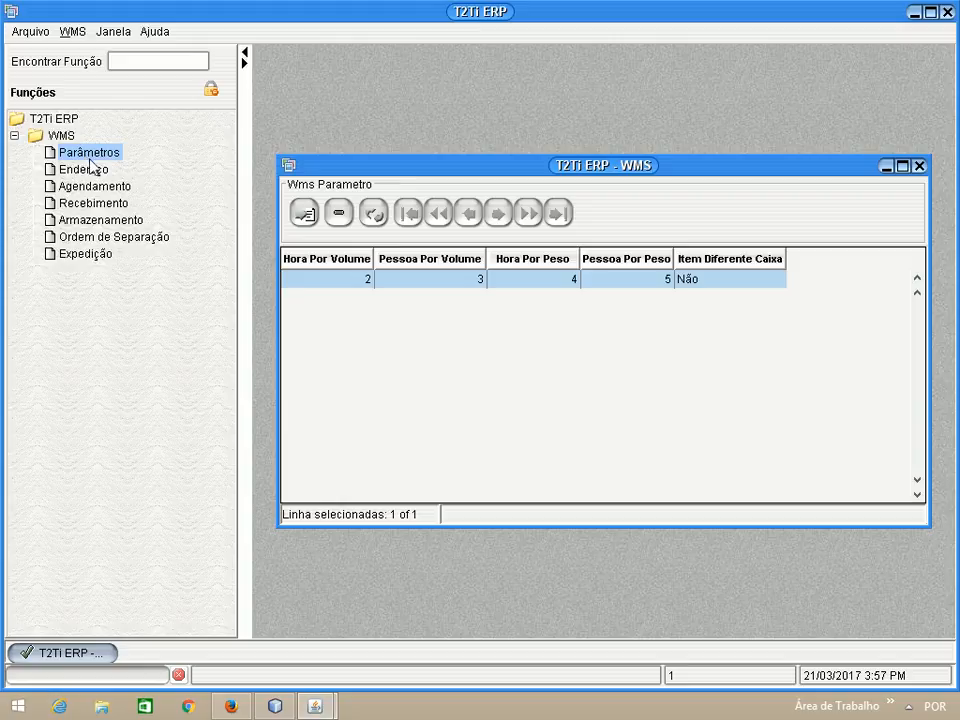
View the WMS parameter record's details, and close both the record and the parameter list
double_click(360, 284)
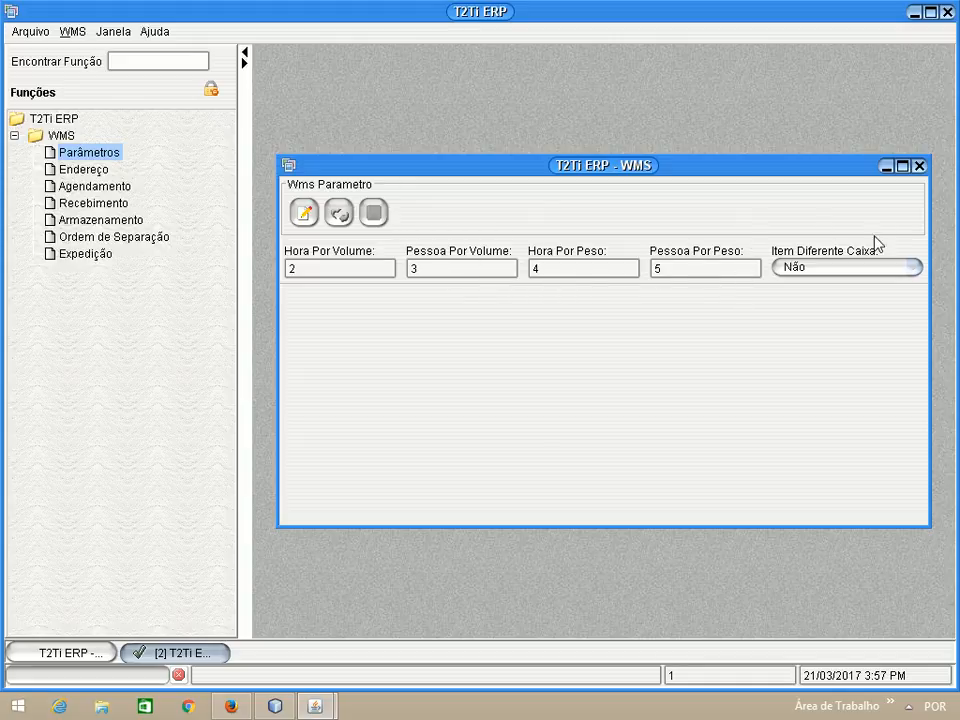
click(918, 168)
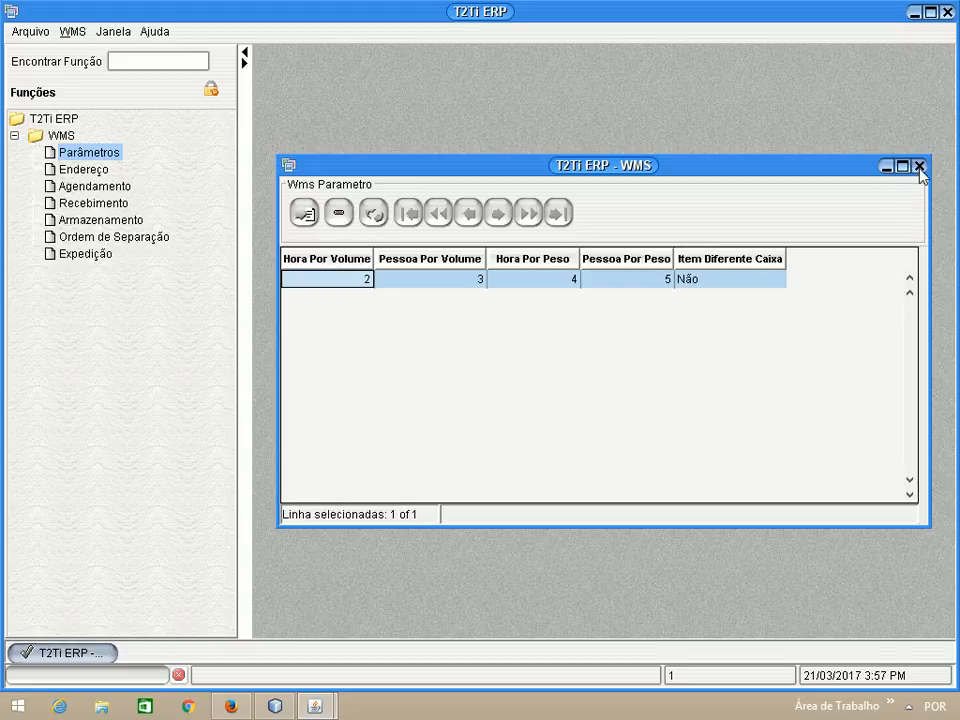
click(919, 167)
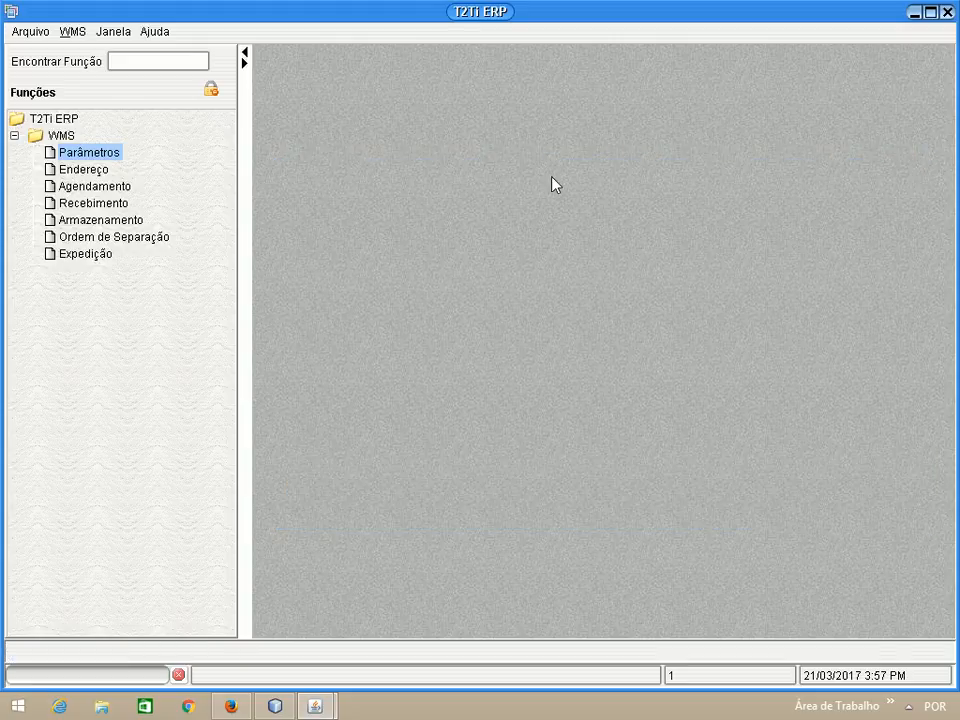
Open the ENDERECO 01 street record from the Endereço function
double_click(86, 172)
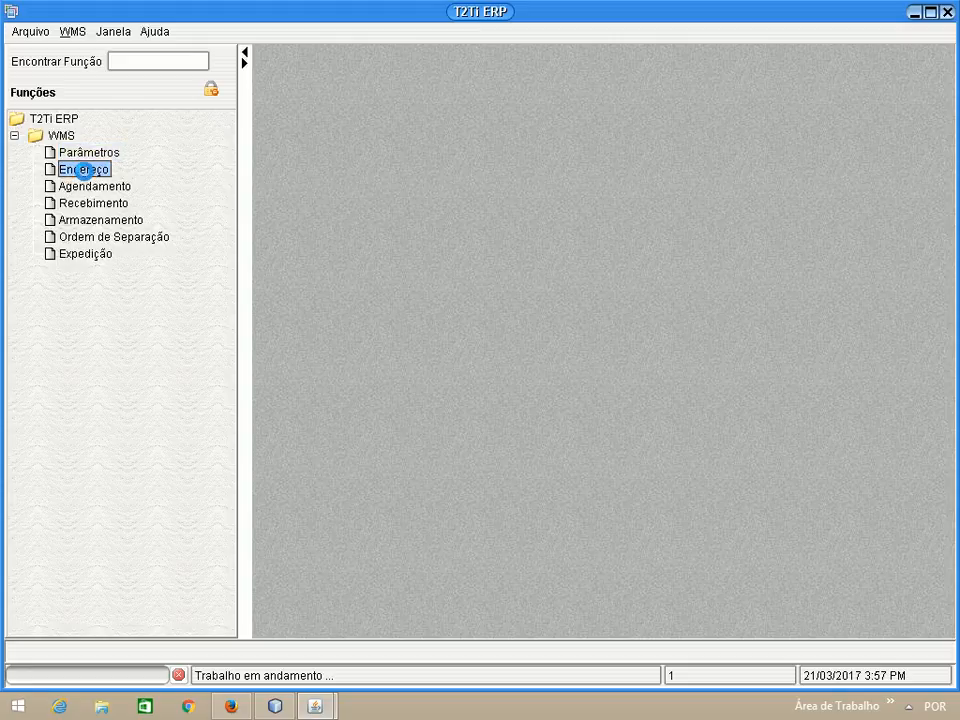
drag(488, 175, 495, 132)
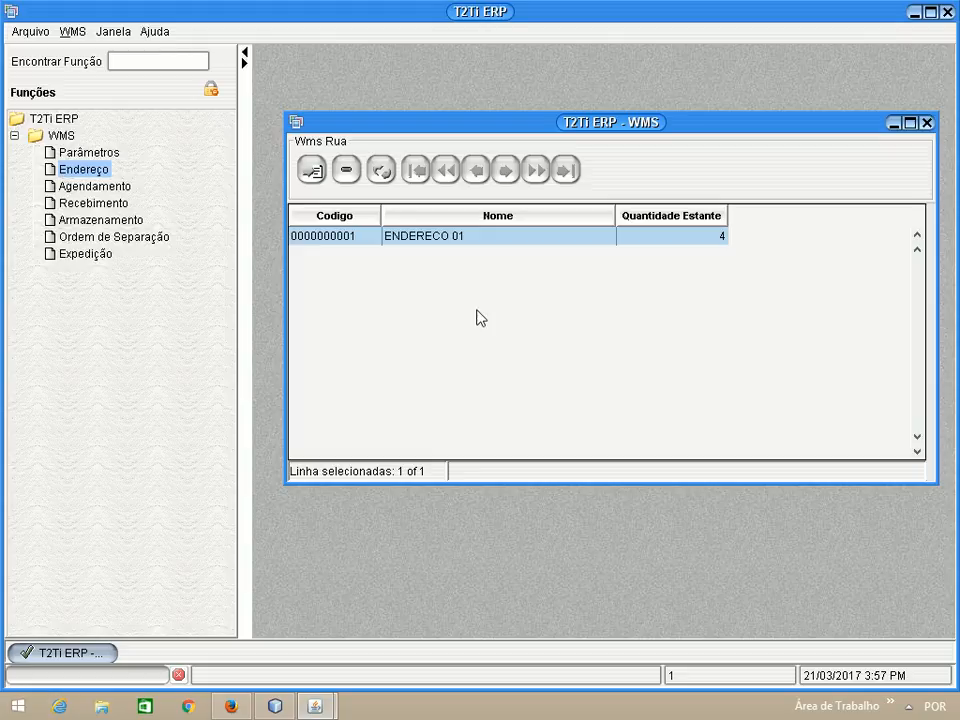
double_click(488, 248)
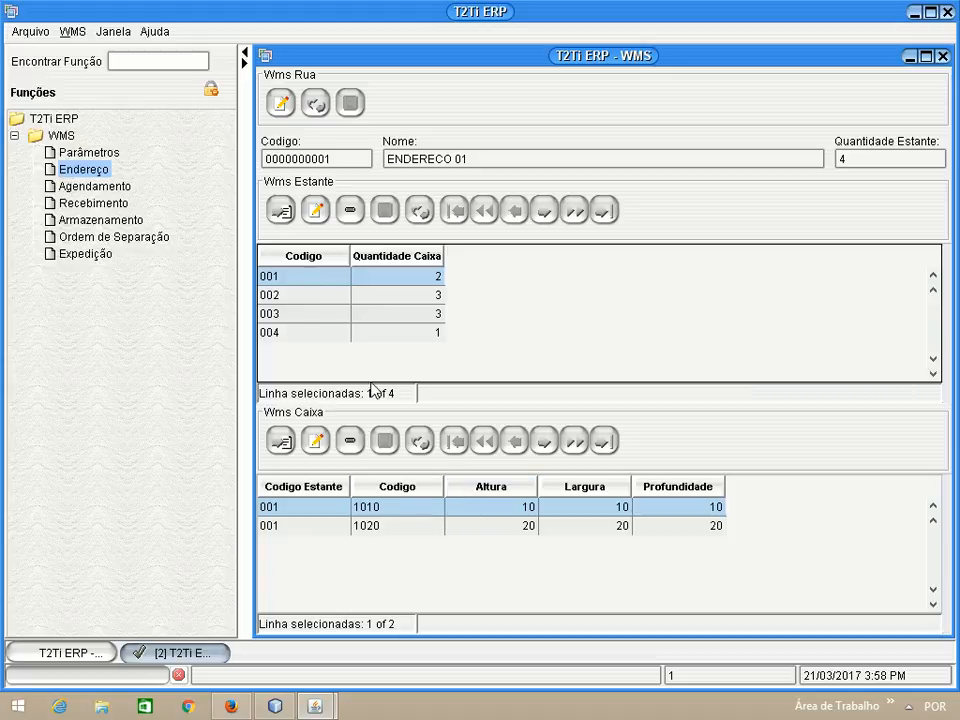
Review the boxes belonging to shelves 001 to 004, and close the address record and list
click(348, 294)
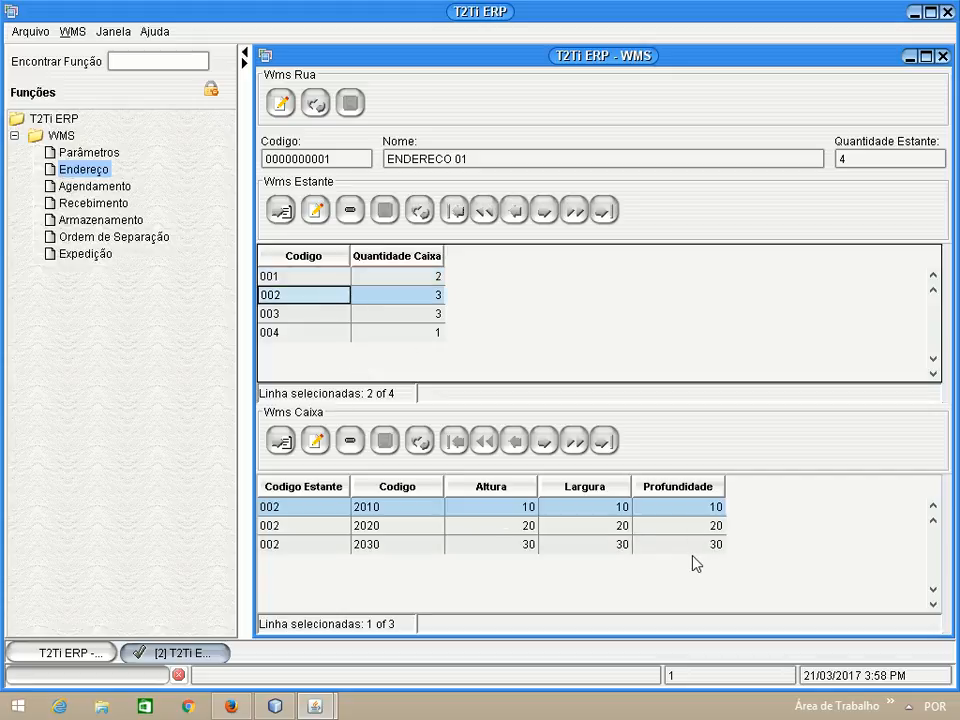
click(378, 313)
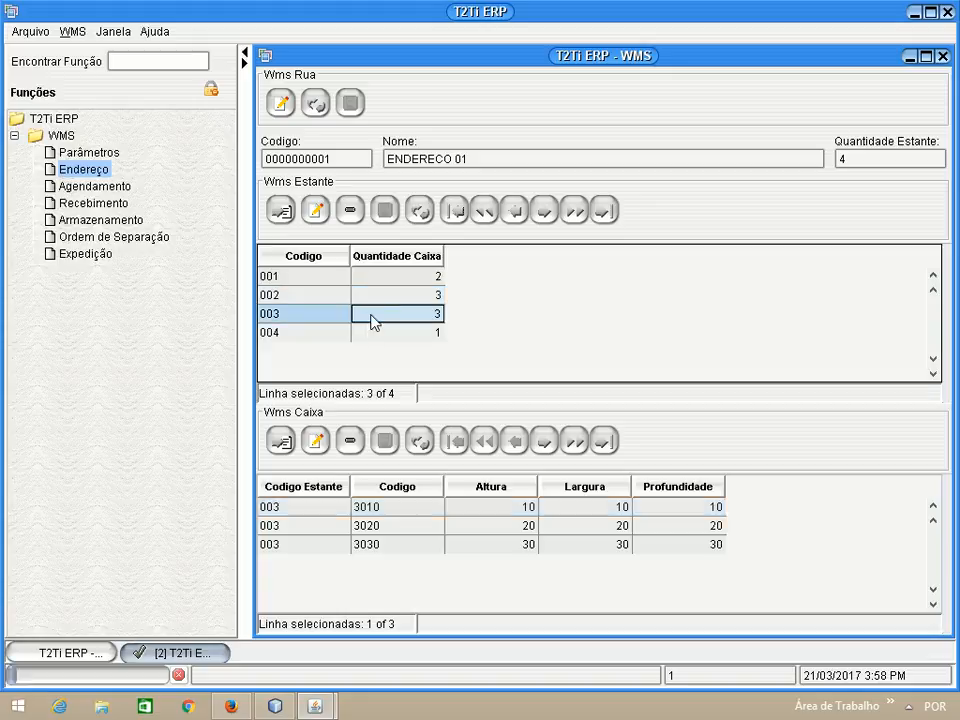
click(375, 332)
click(378, 313)
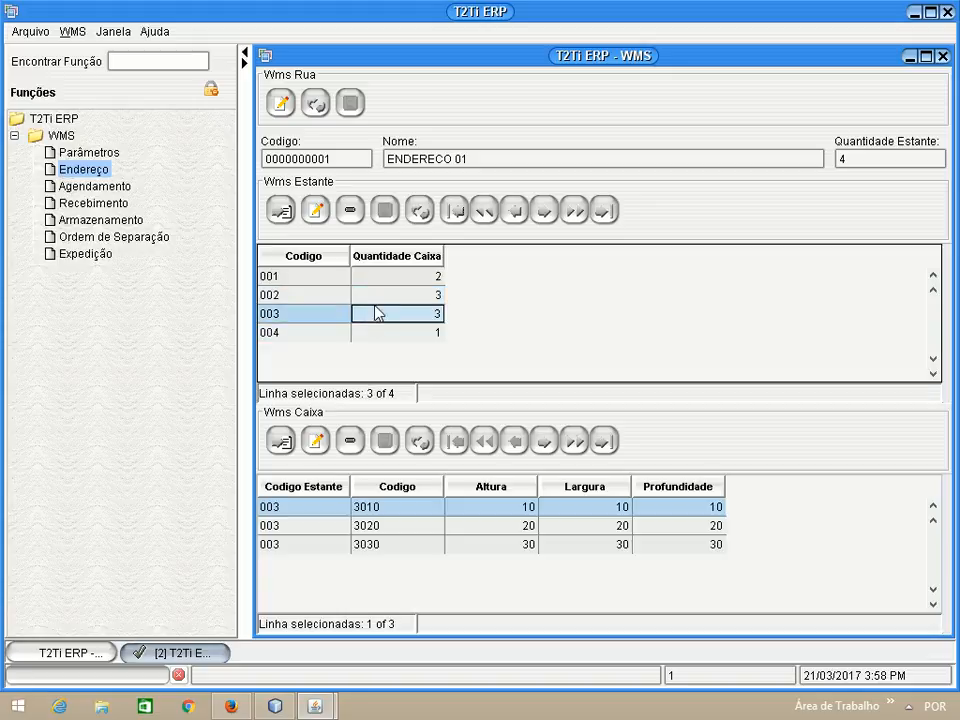
click(356, 296)
click(349, 281)
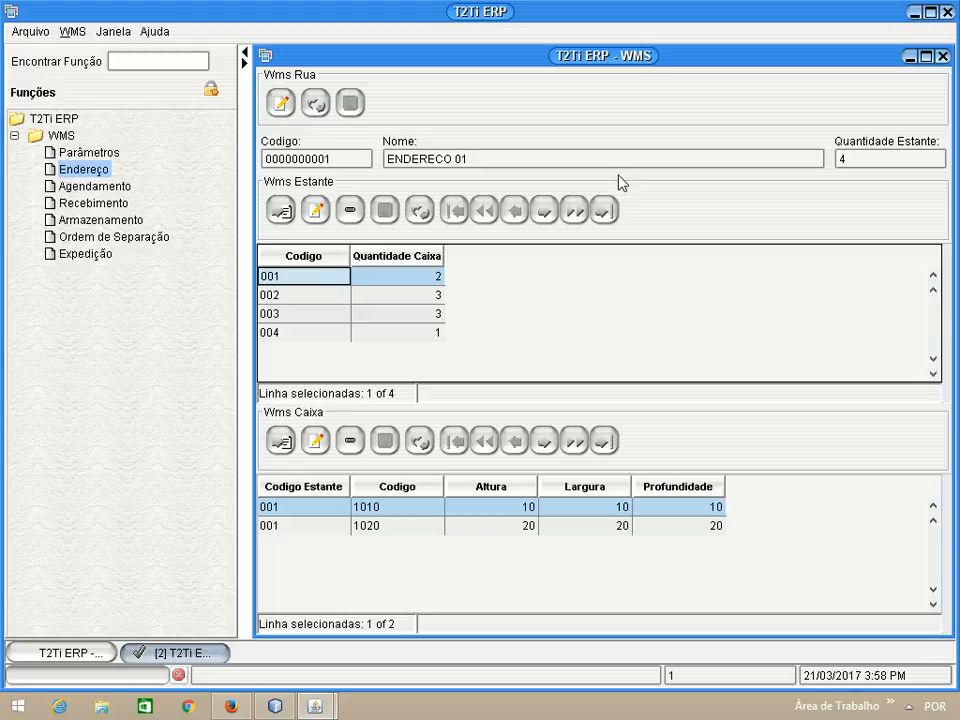
click(942, 57)
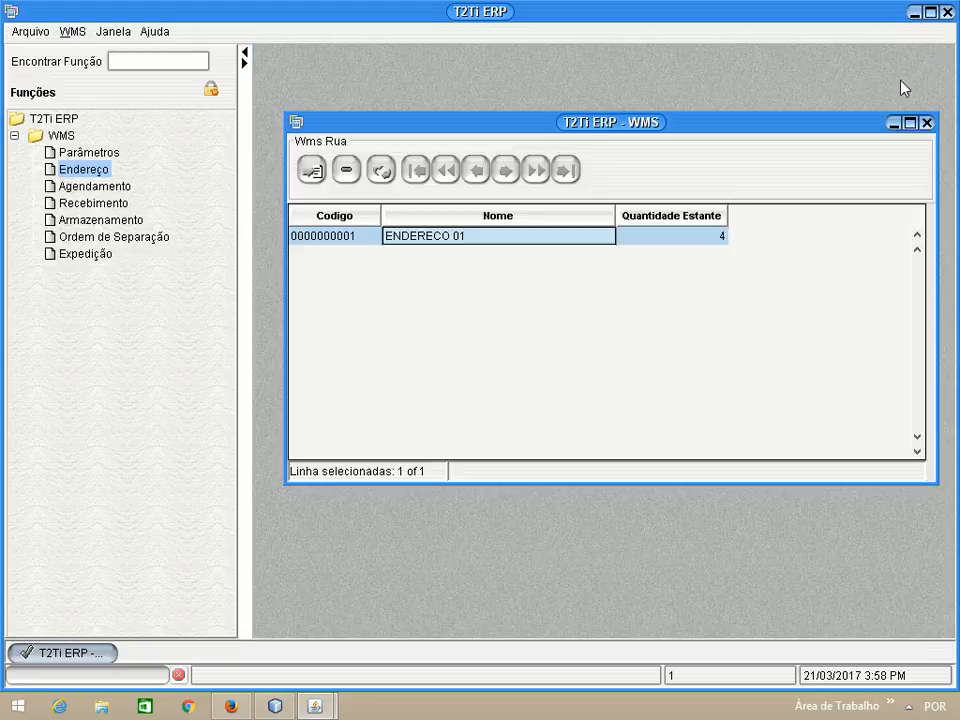
click(927, 123)
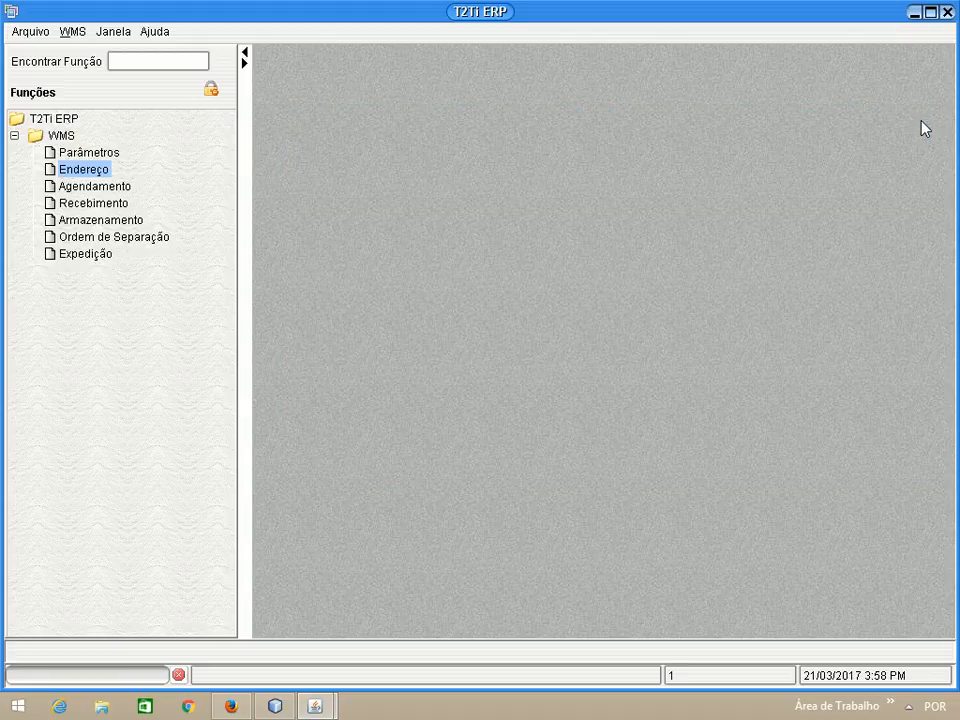
View the Agendamento record dated 10/03/2017, and close both the record and the scheduling list
double_click(98, 186)
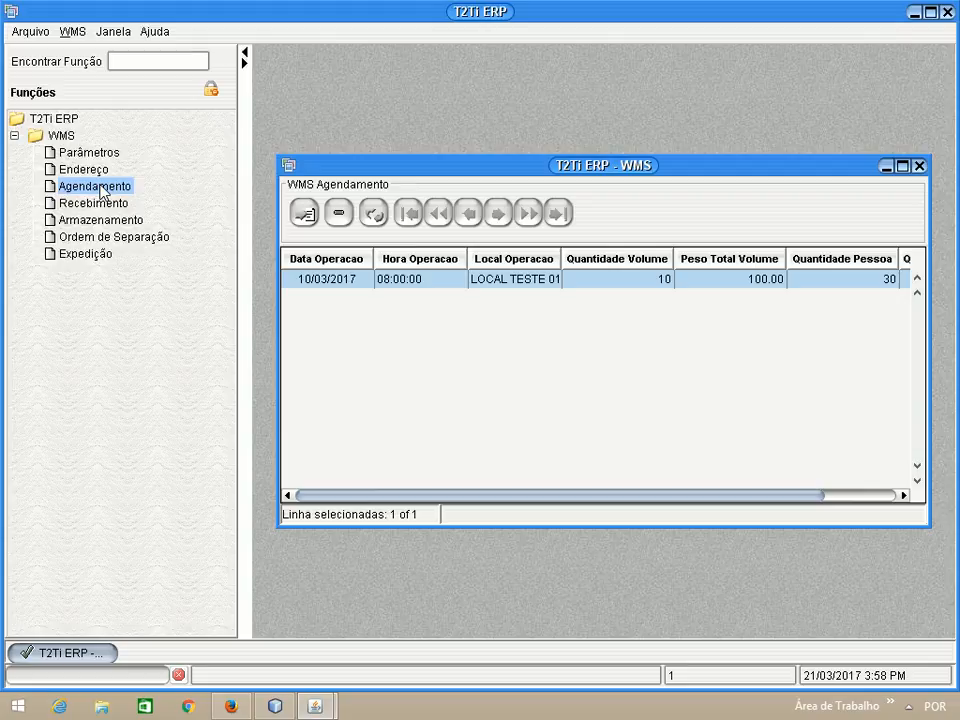
double_click(455, 289)
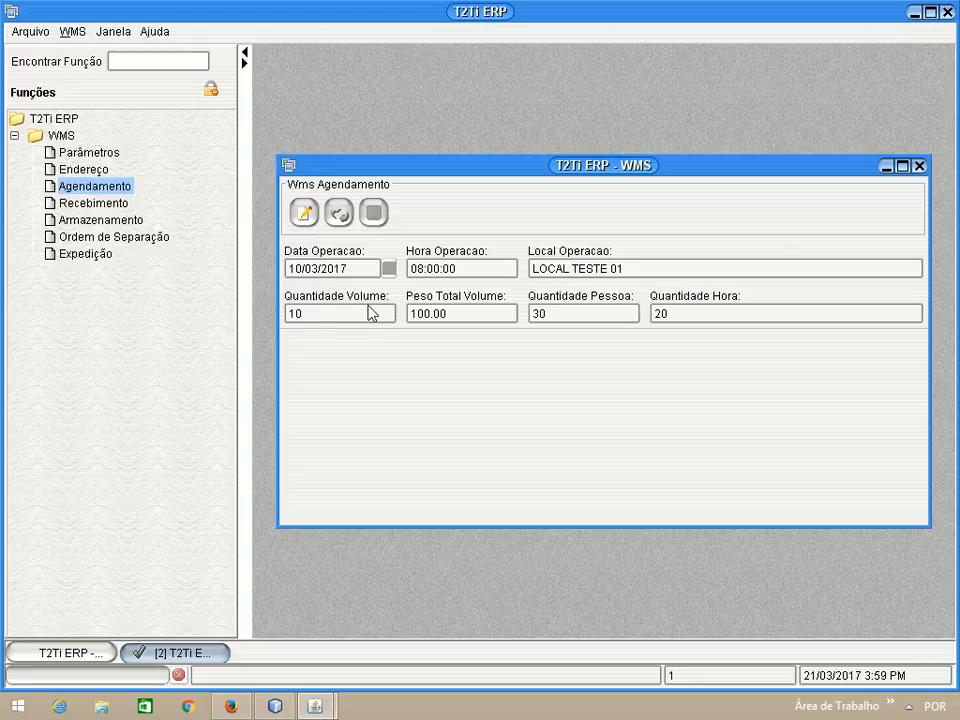
click(919, 166)
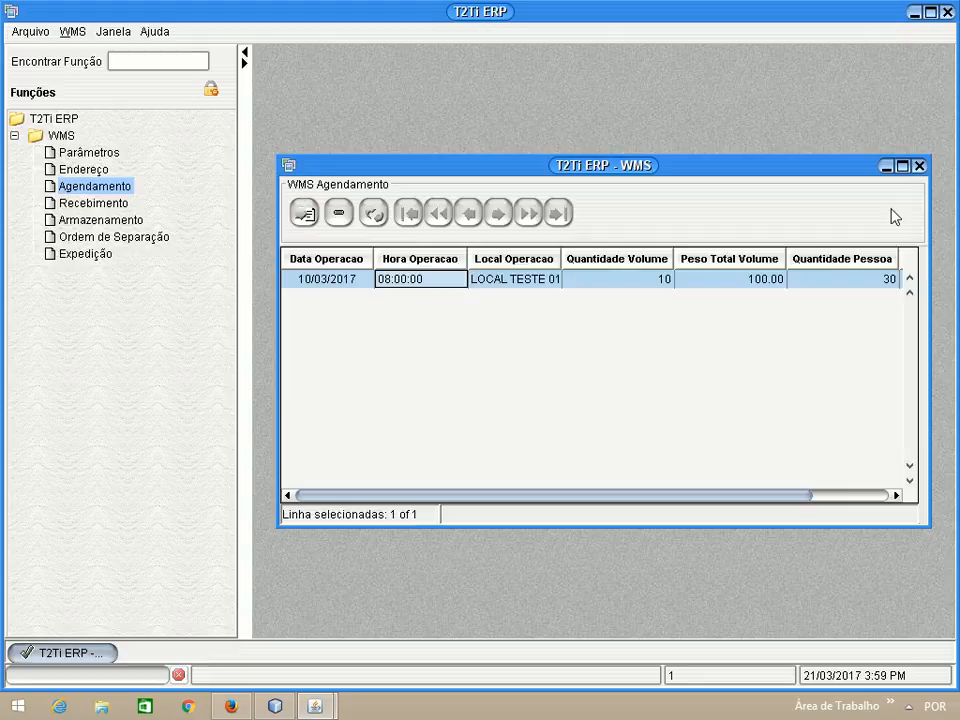
click(919, 166)
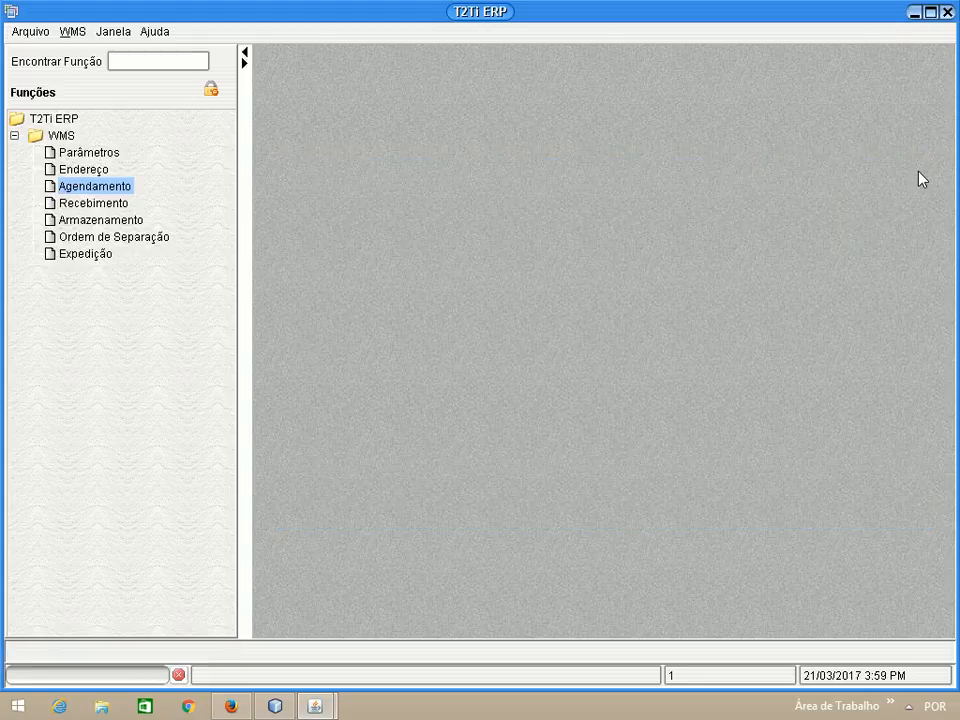
View the Recebimento record dated 15/03/2017 with the function tree hidden, and close both receiving windows
click(84, 206)
double_click(84, 206)
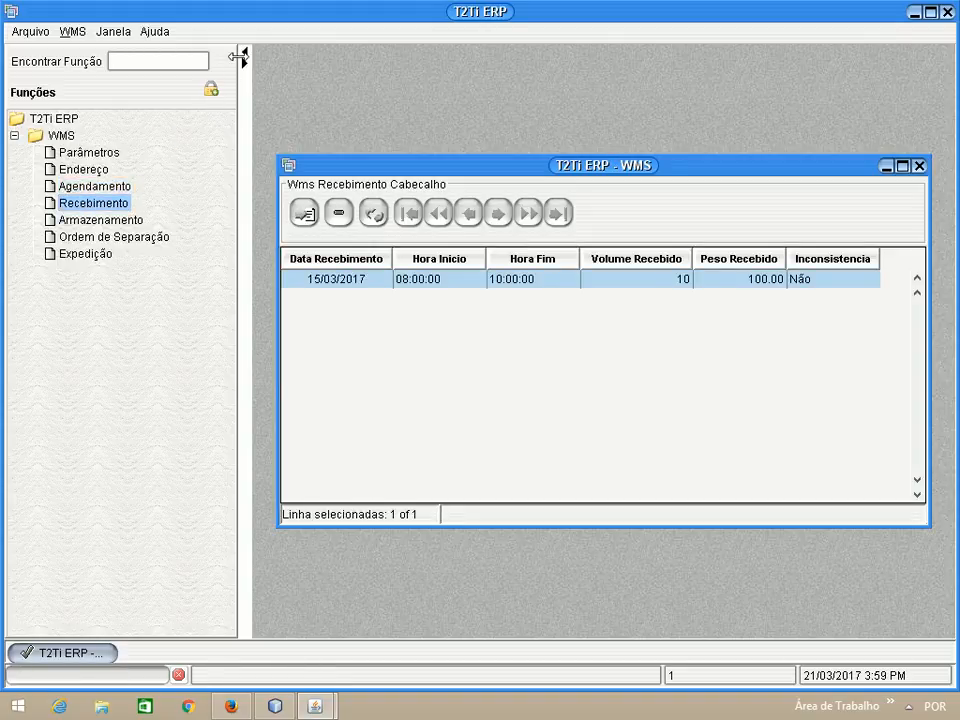
click(244, 53)
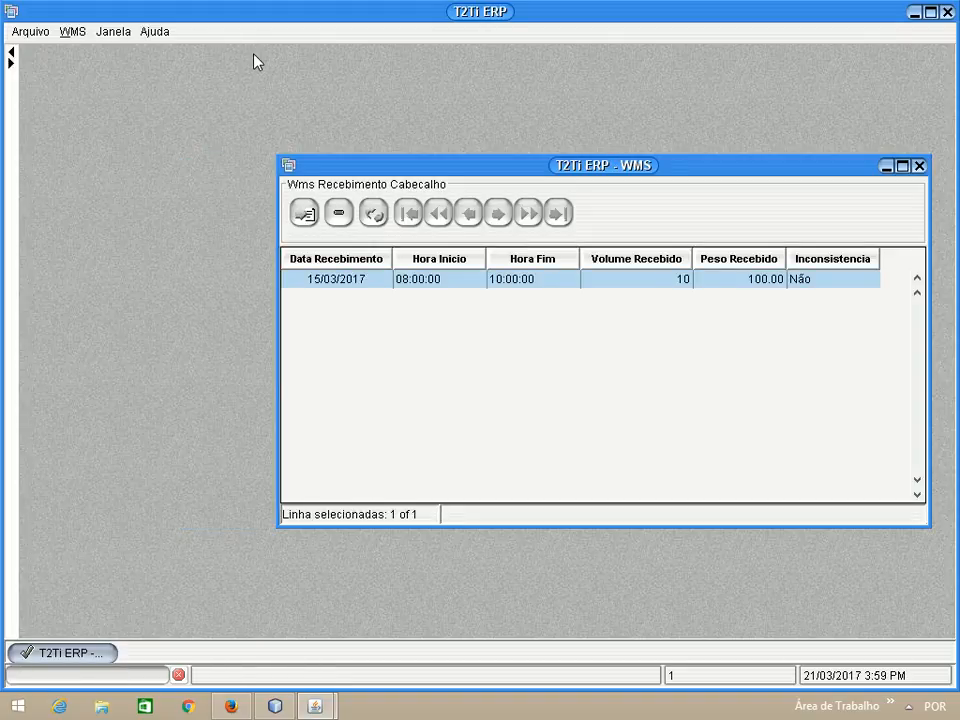
double_click(557, 281)
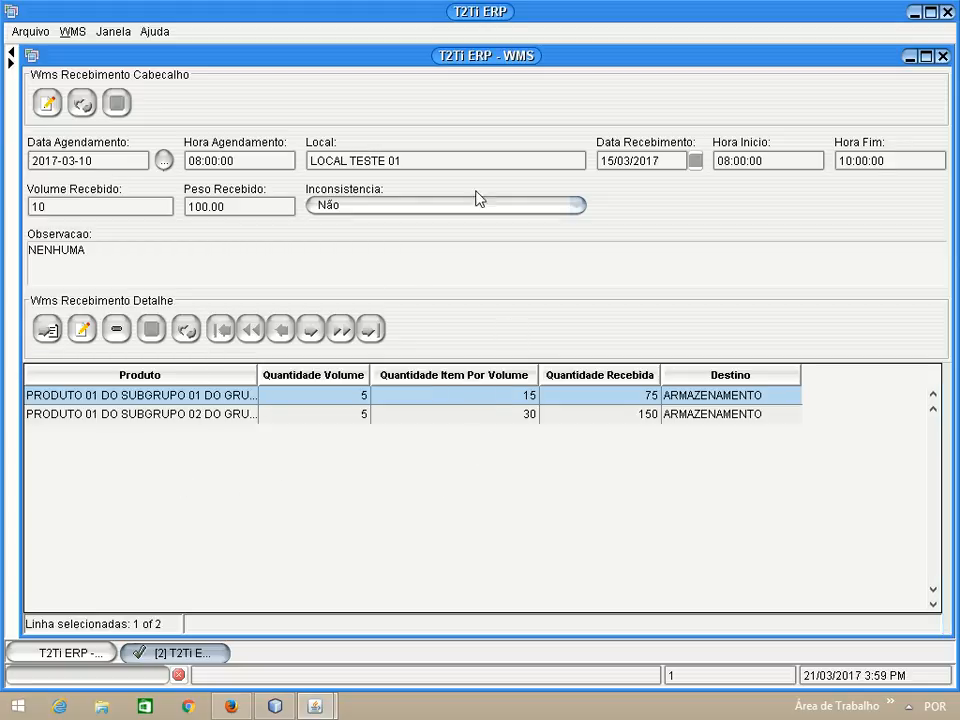
click(943, 57)
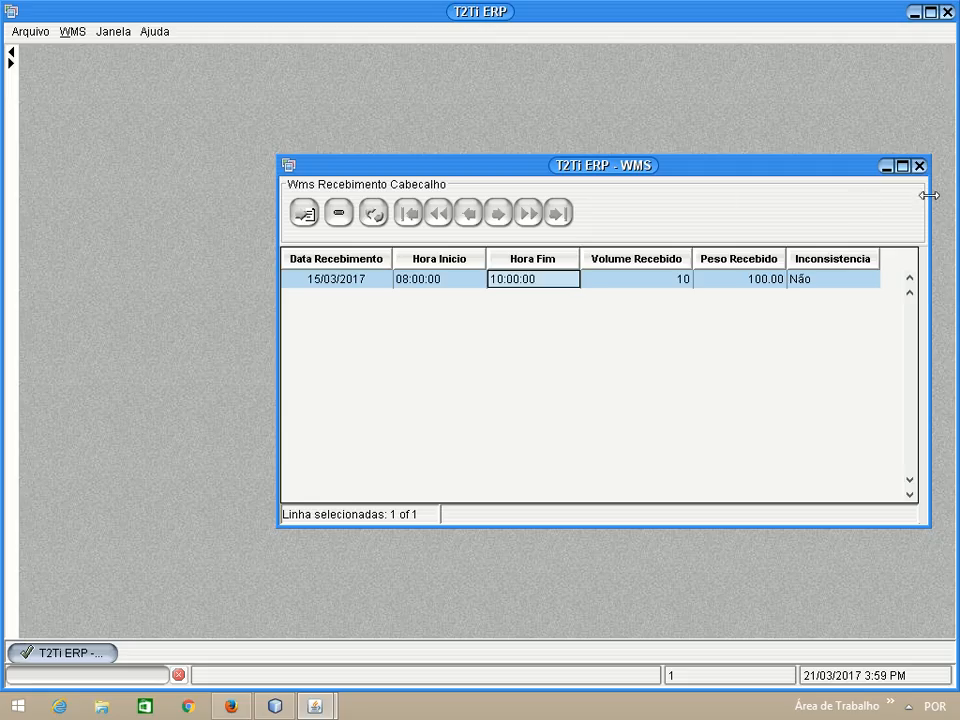
click(919, 166)
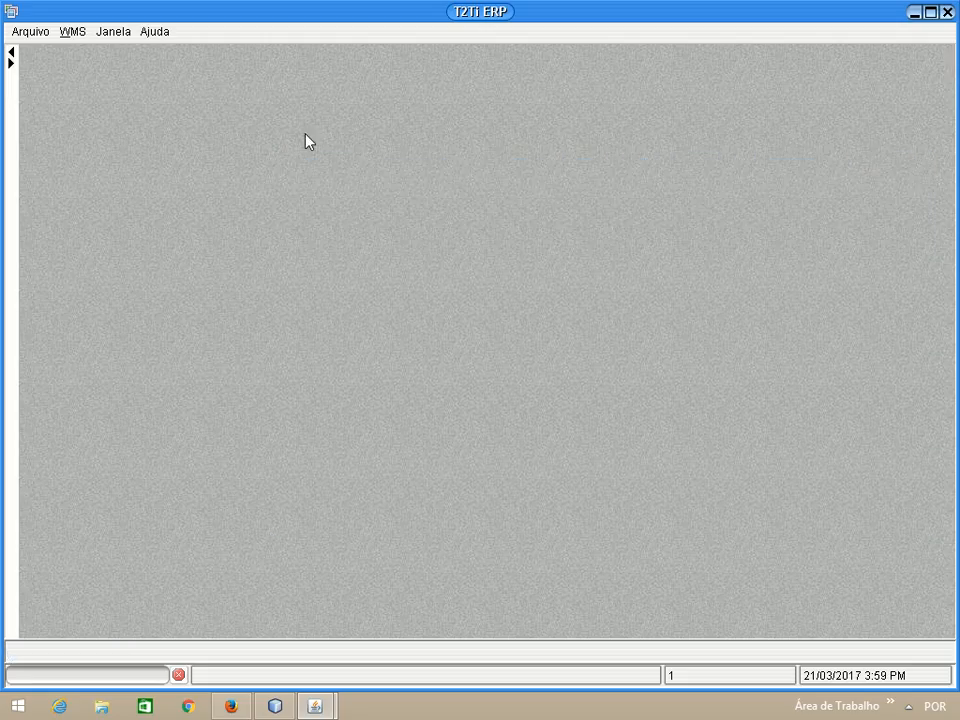
Open the 15/03/2017 receipt in the Armazenamento function, with the function tree hidden
click(10, 62)
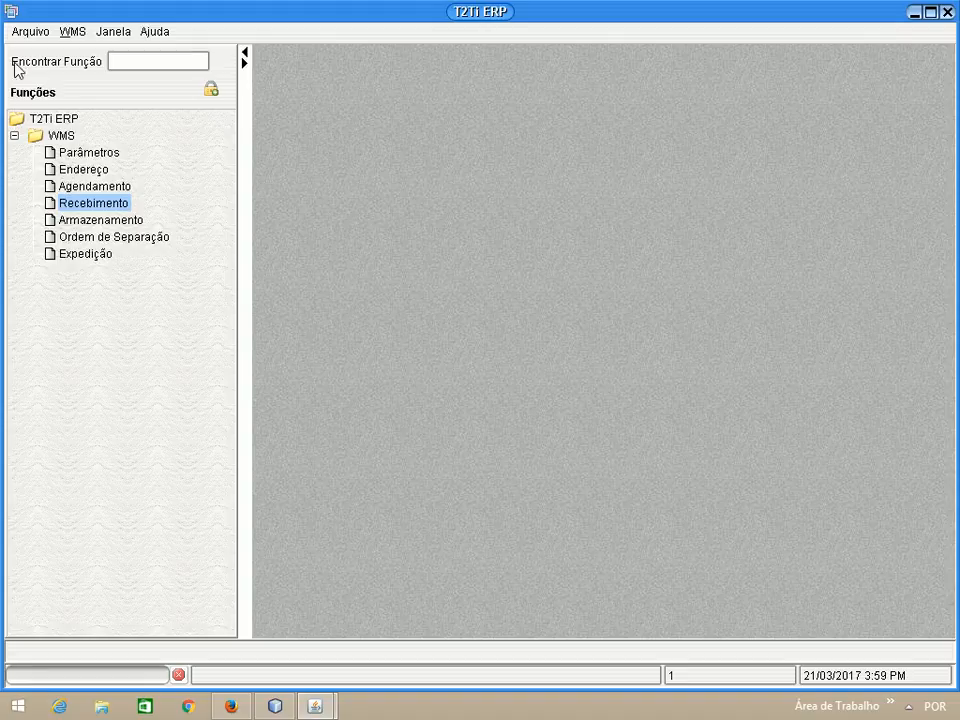
click(90, 223)
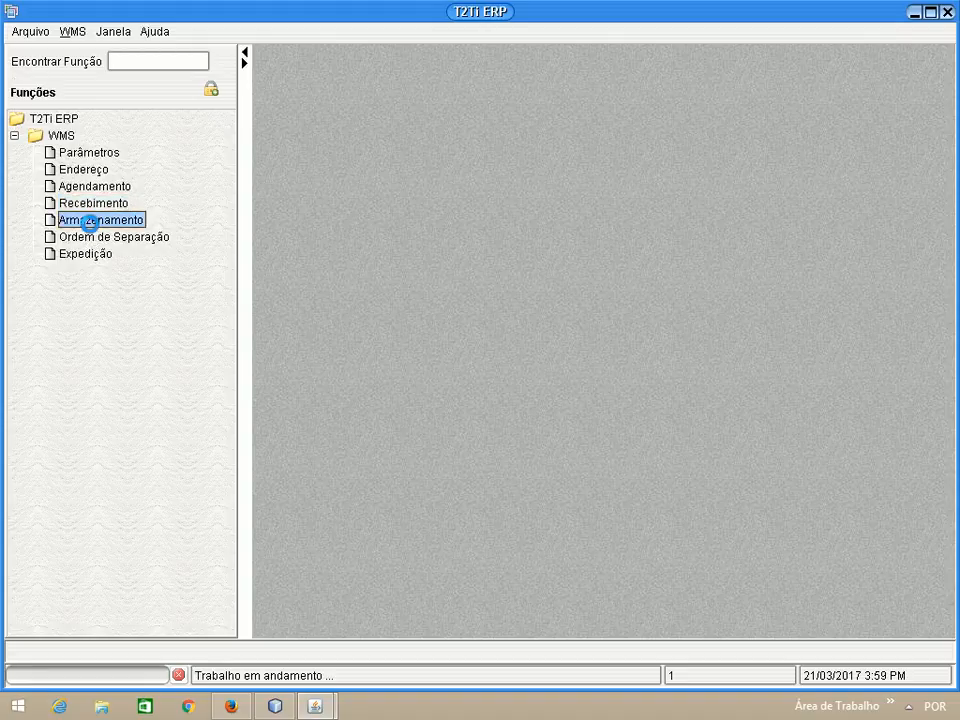
double_click(92, 226)
click(244, 54)
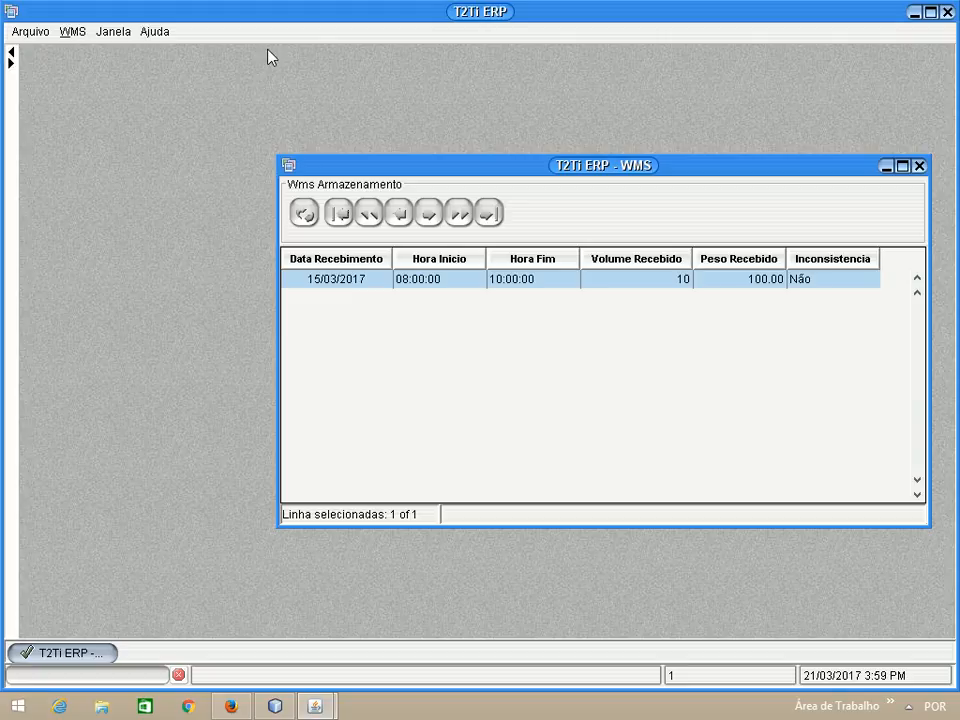
click(538, 281)
double_click(538, 281)
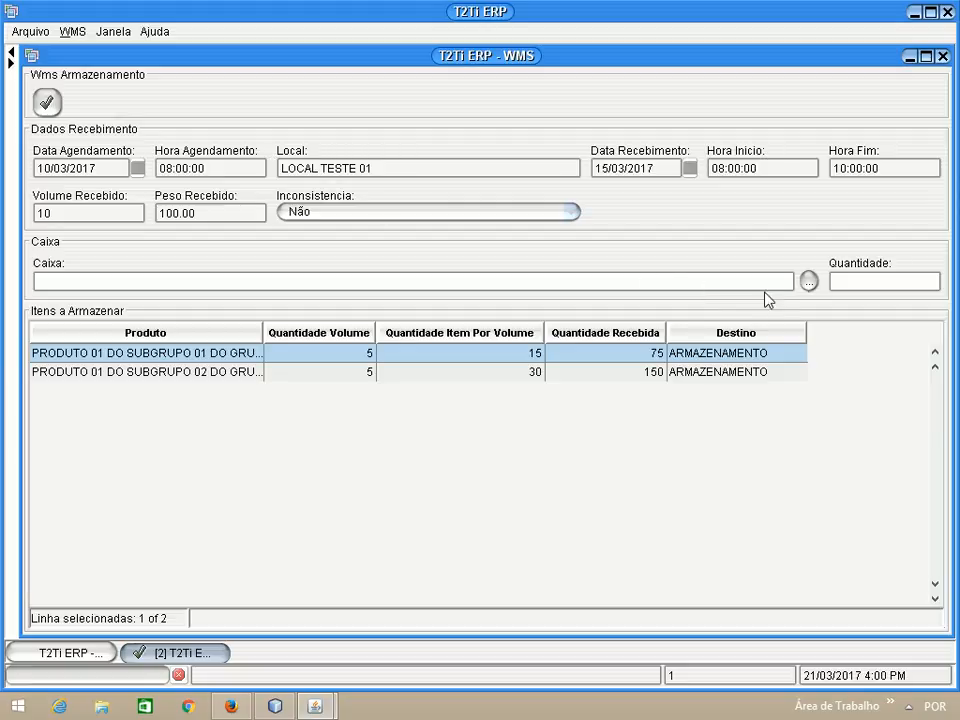
Store the SUBGRUPO 02 product in box 1010 with the quantity left blank, and close the Armazenamento windows
click(808, 282)
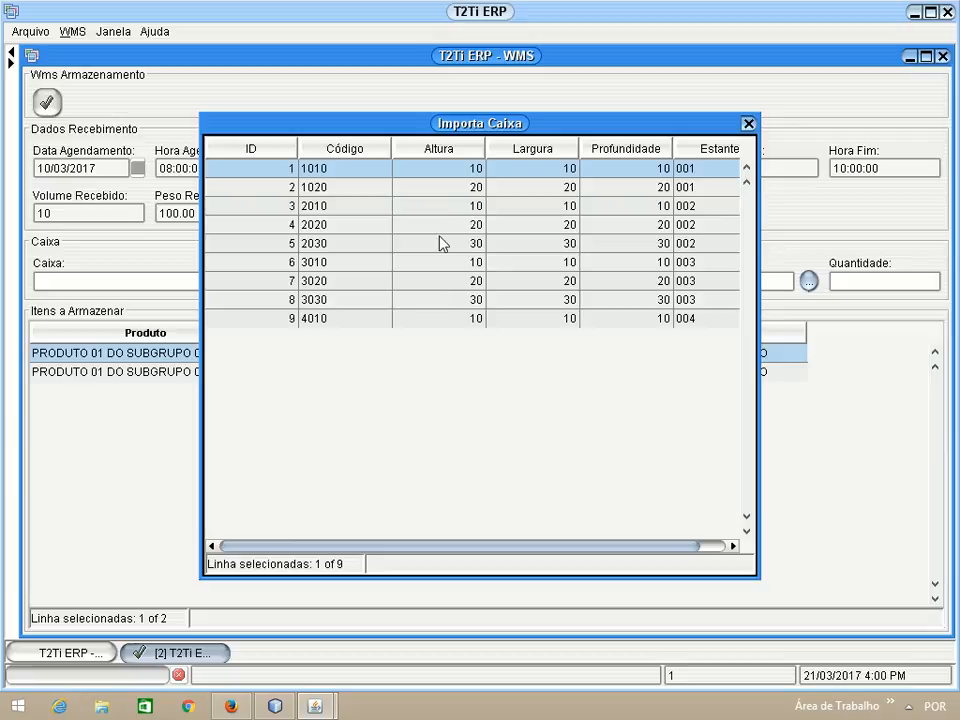
double_click(381, 178)
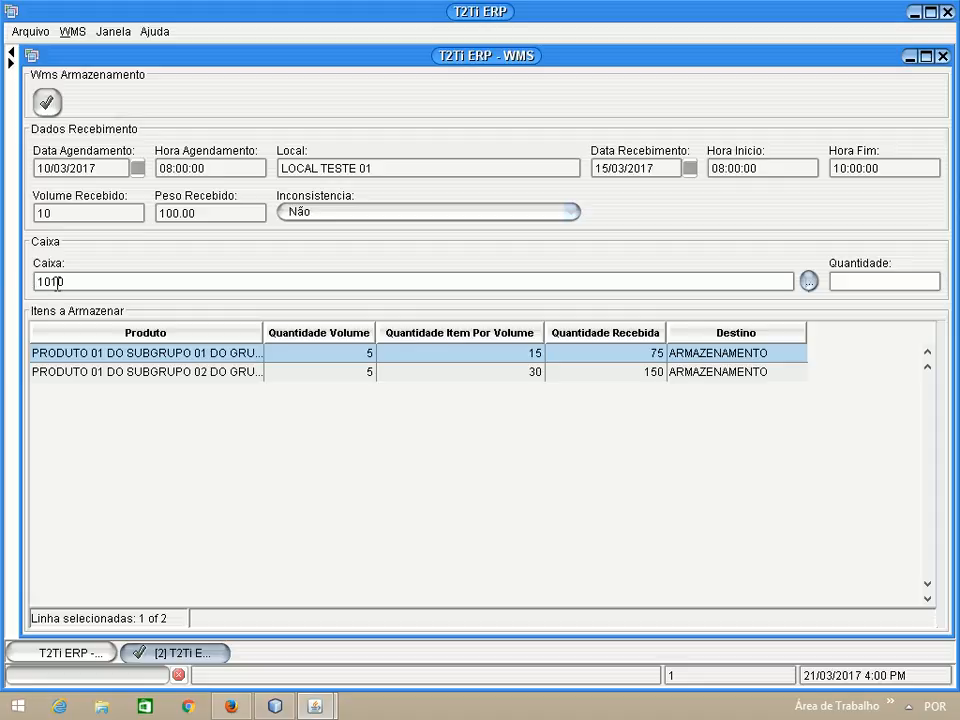
ctrl+click(313, 372)
ctrl+click(316, 355)
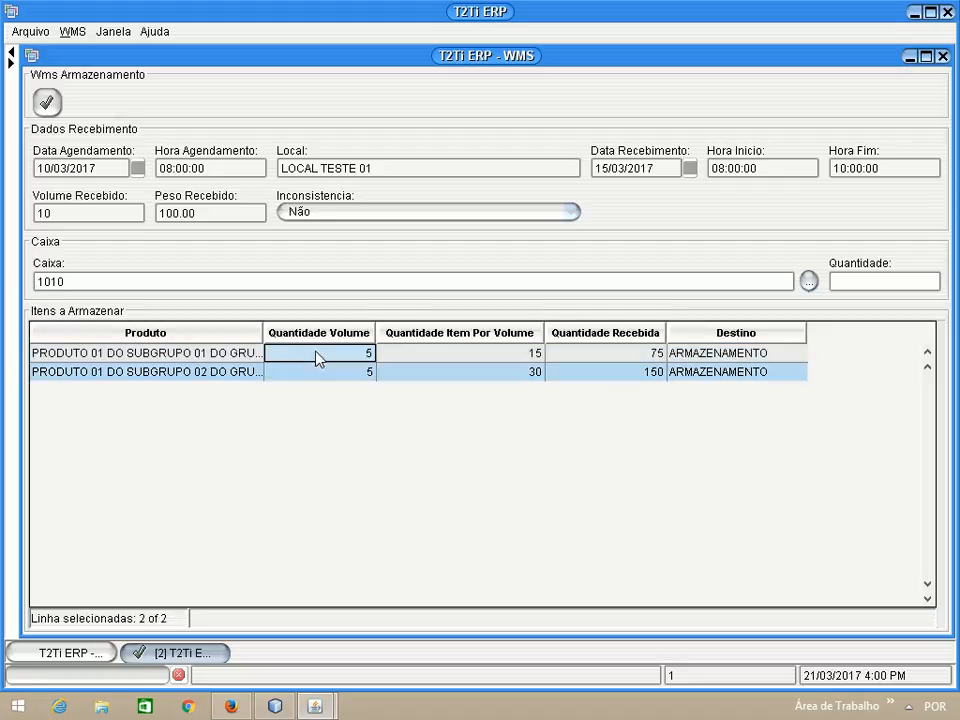
click(312, 374)
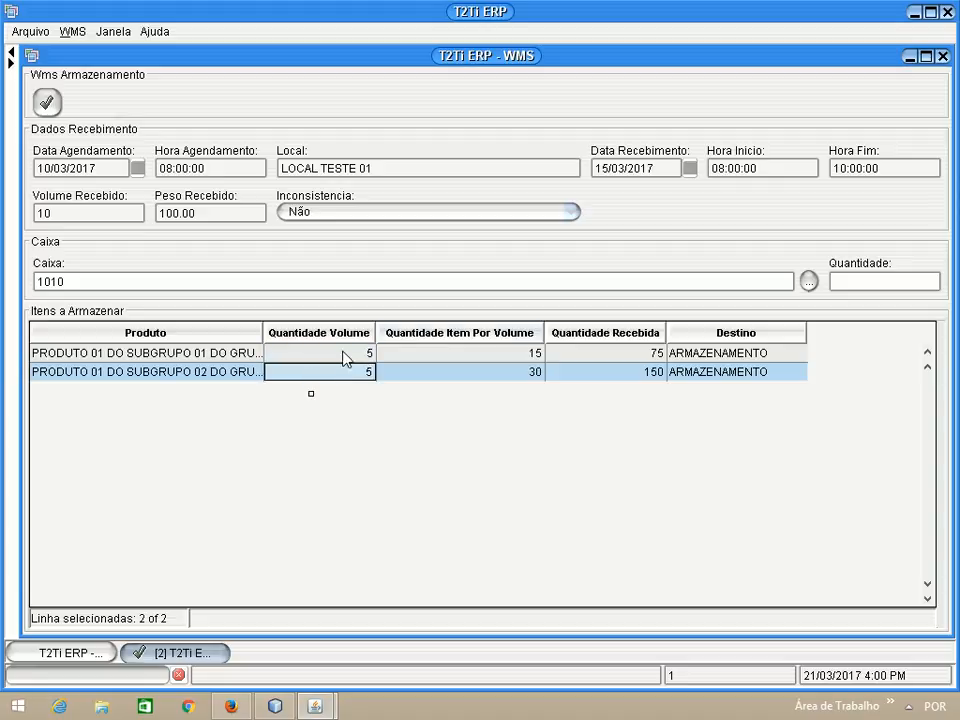
click(47, 104)
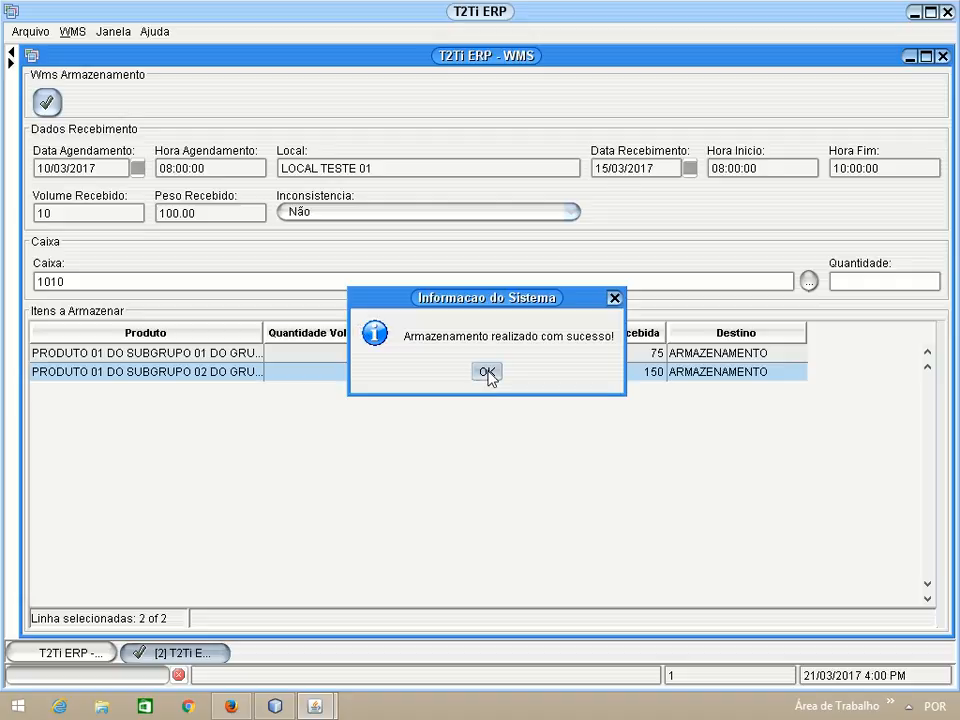
click(487, 372)
click(942, 56)
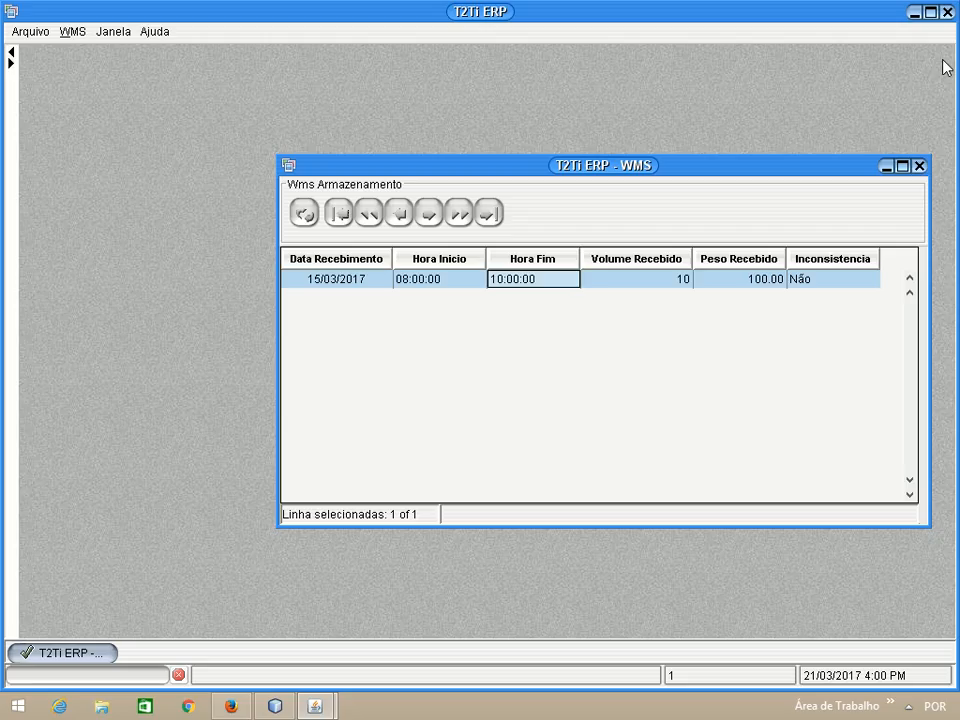
click(919, 167)
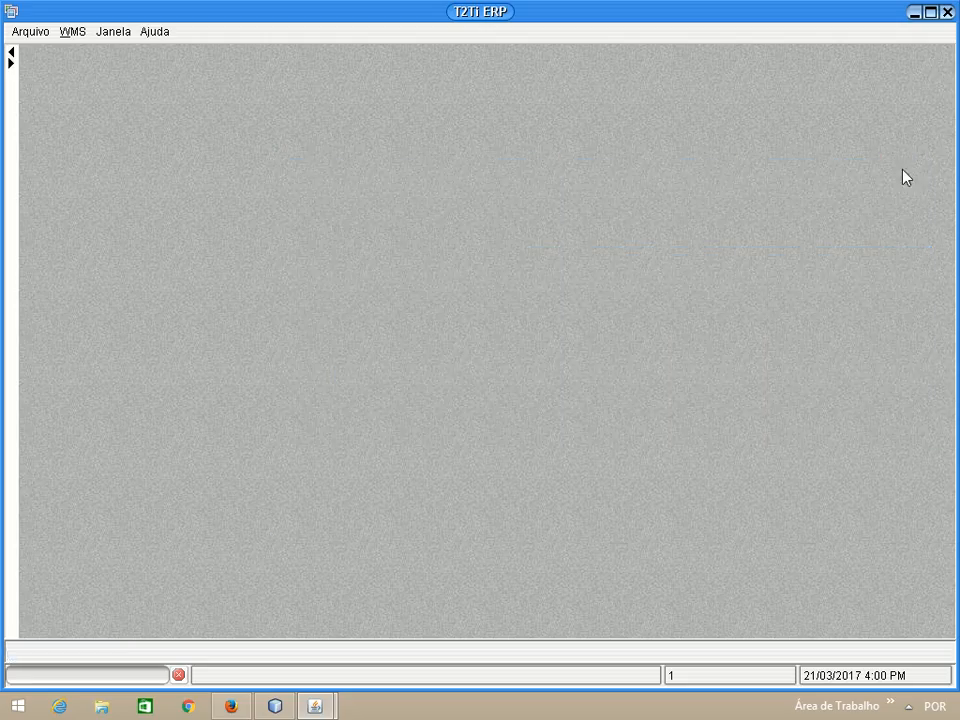
Open the PRODUCAO separation order dated 20/03/2017 from Ordem de Separação, with the function tree hidden
click(11, 62)
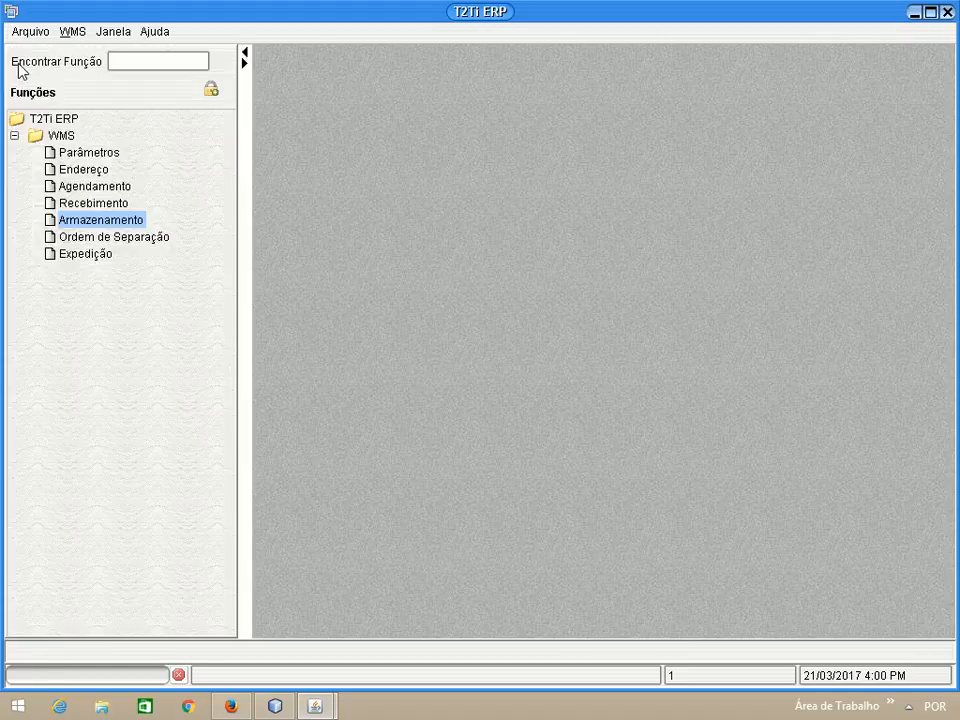
double_click(118, 241)
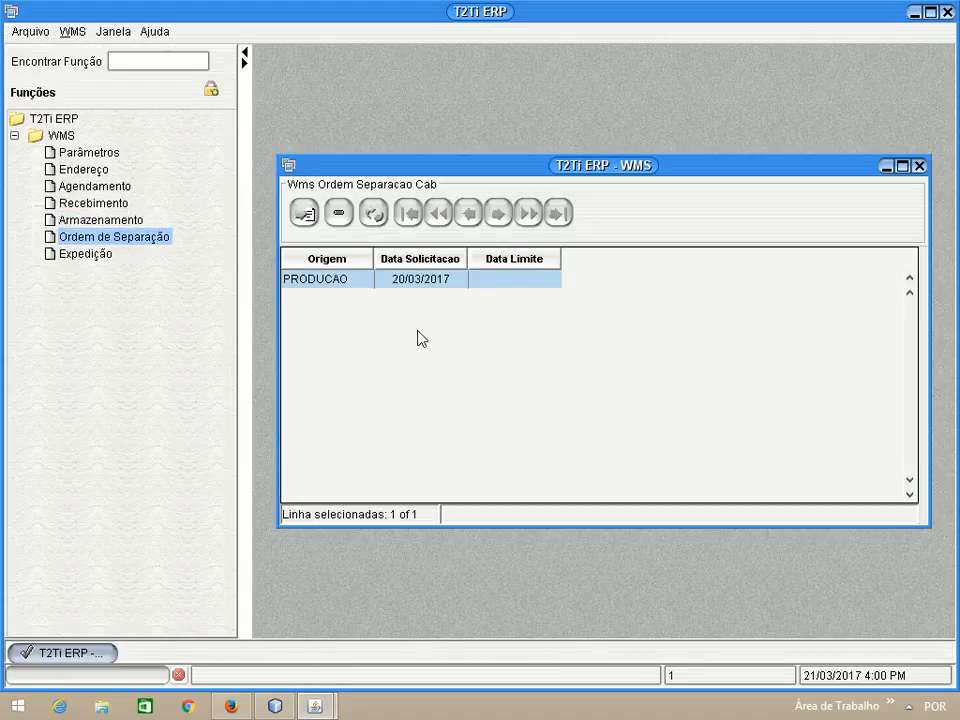
click(244, 52)
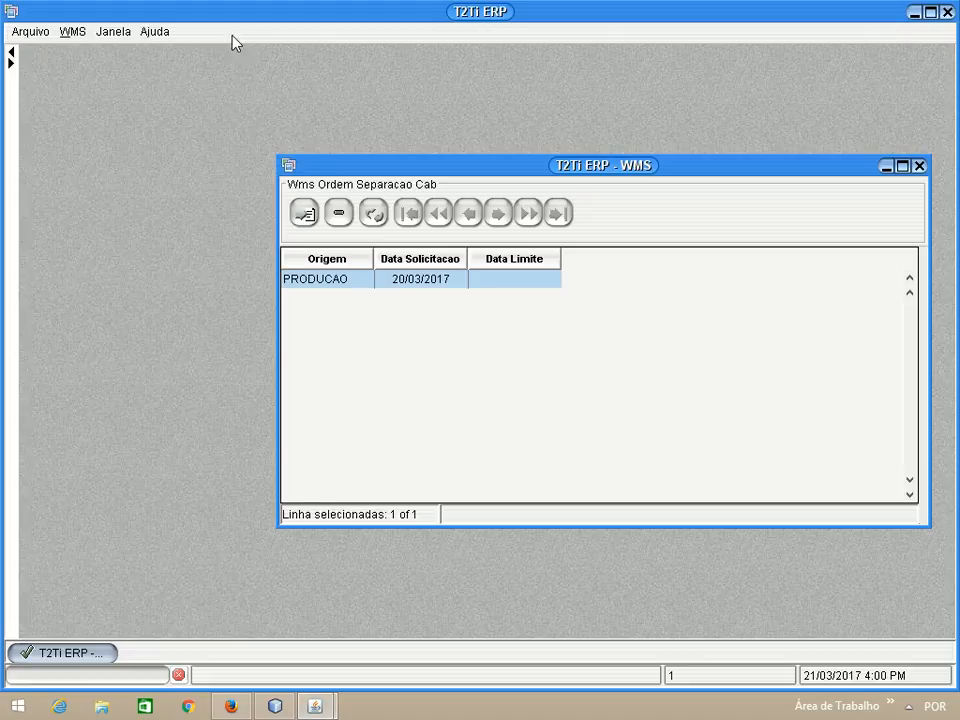
double_click(407, 279)
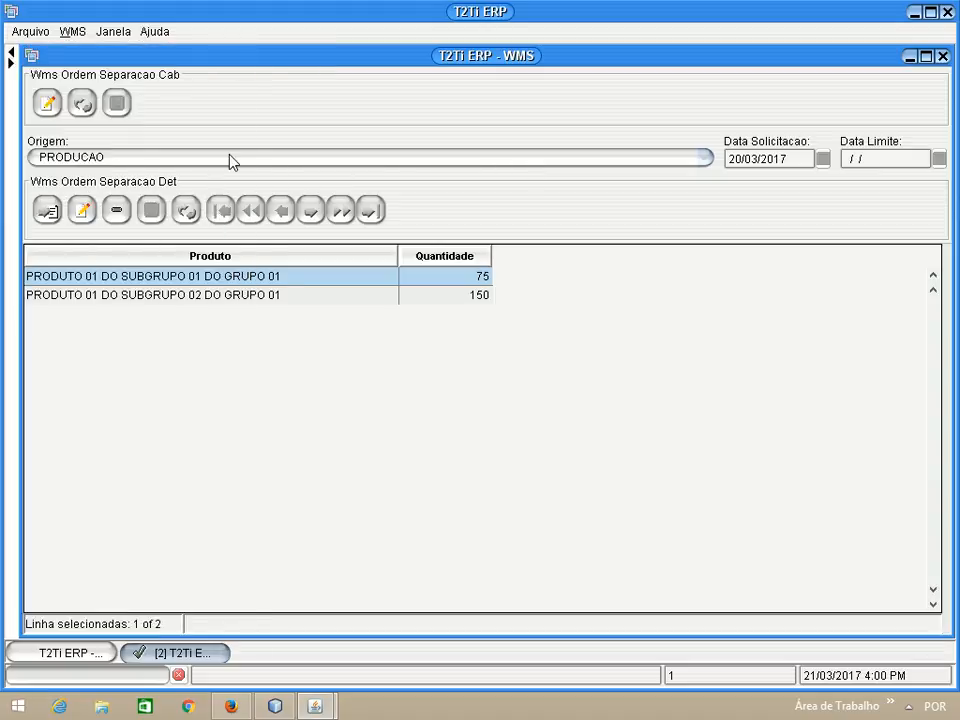
Put the separation order in edit mode, view the Origem options, and close both separation windows without saving
click(46, 104)
click(127, 160)
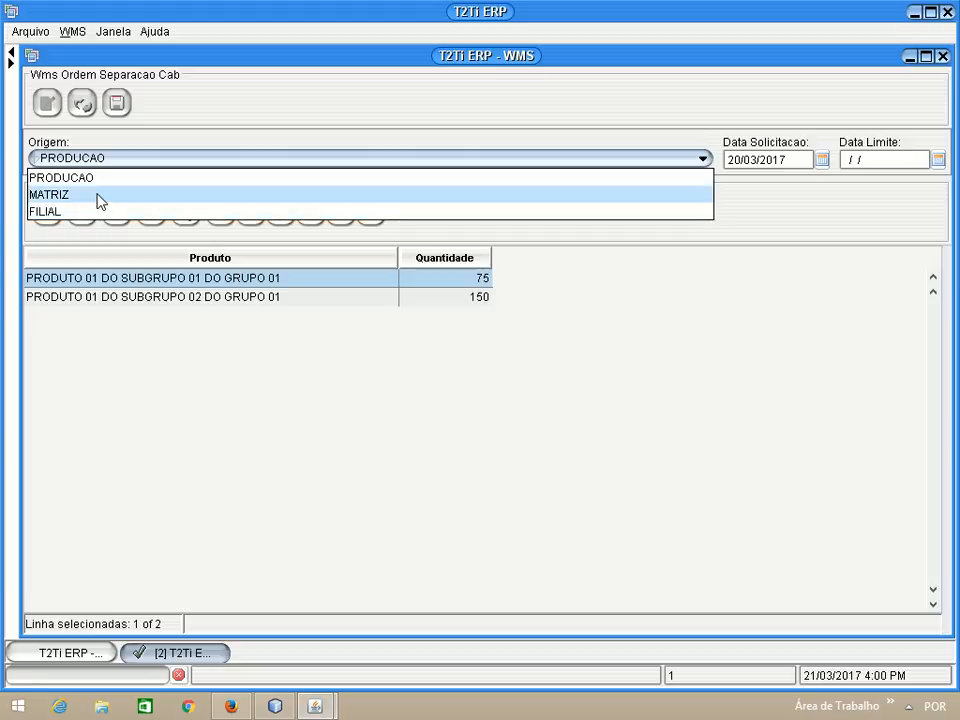
click(785, 210)
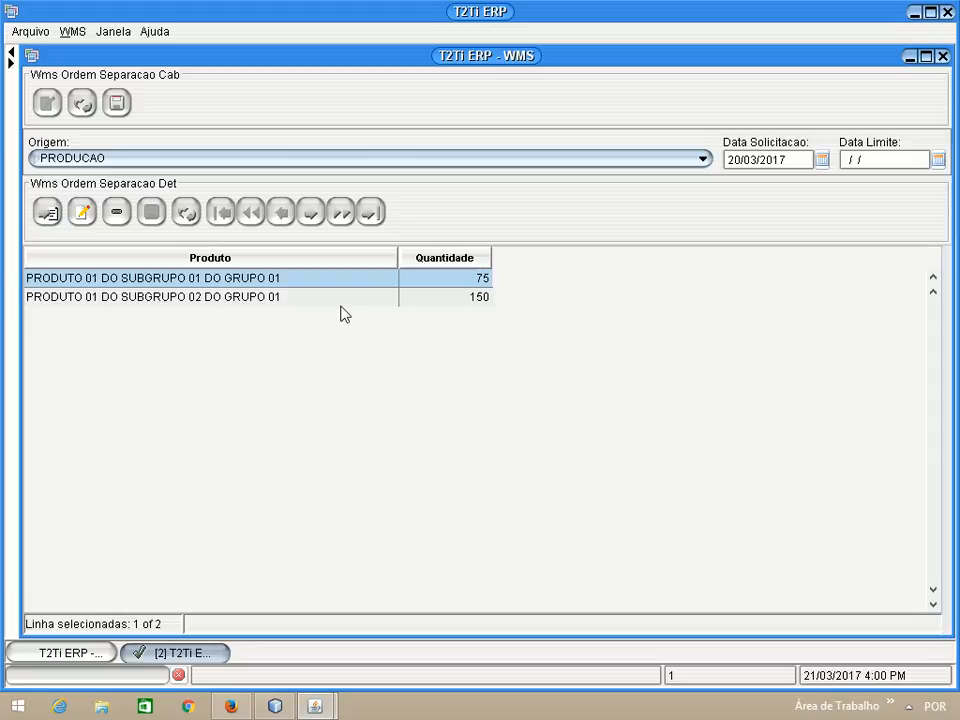
click(942, 58)
click(919, 165)
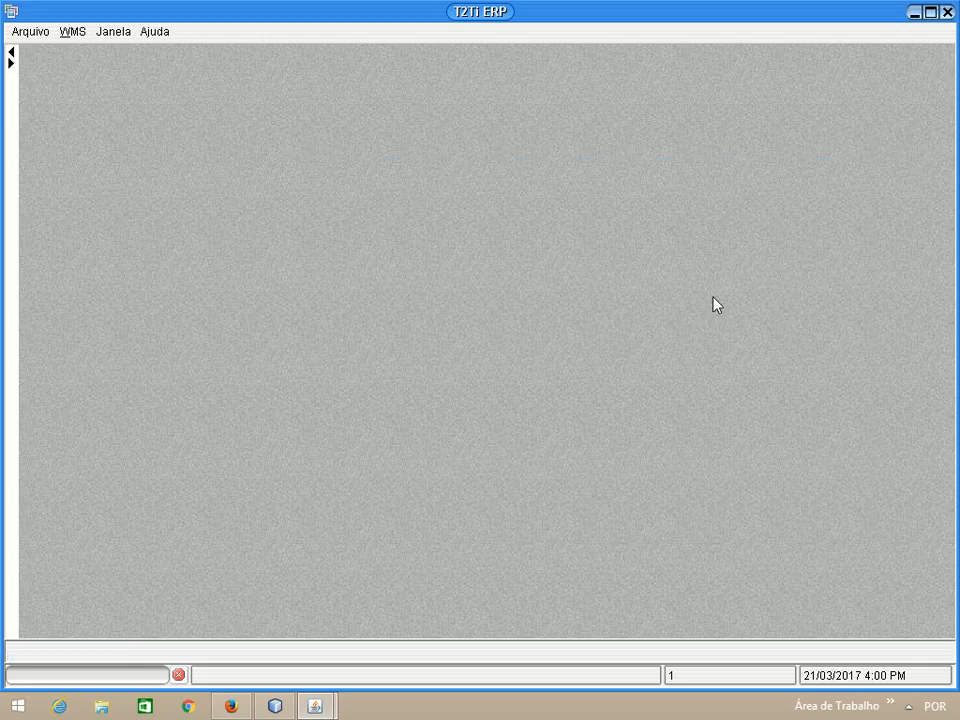
Open the PRODUCAO order dated 20/03/2017 in the Expedição function, with the function tree hidden
click(11, 62)
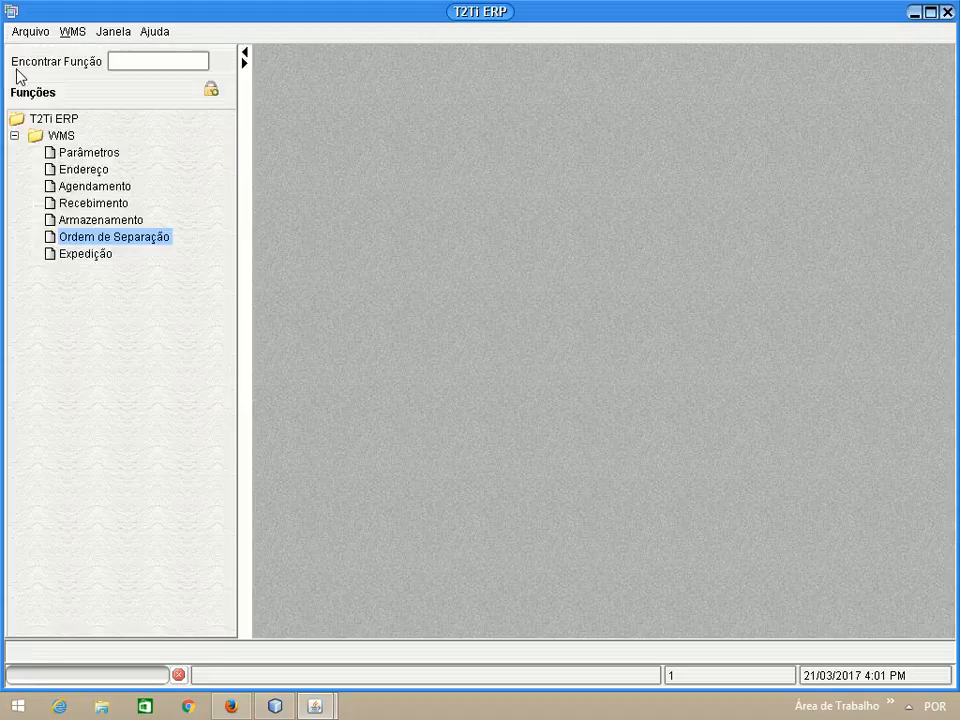
double_click(82, 254)
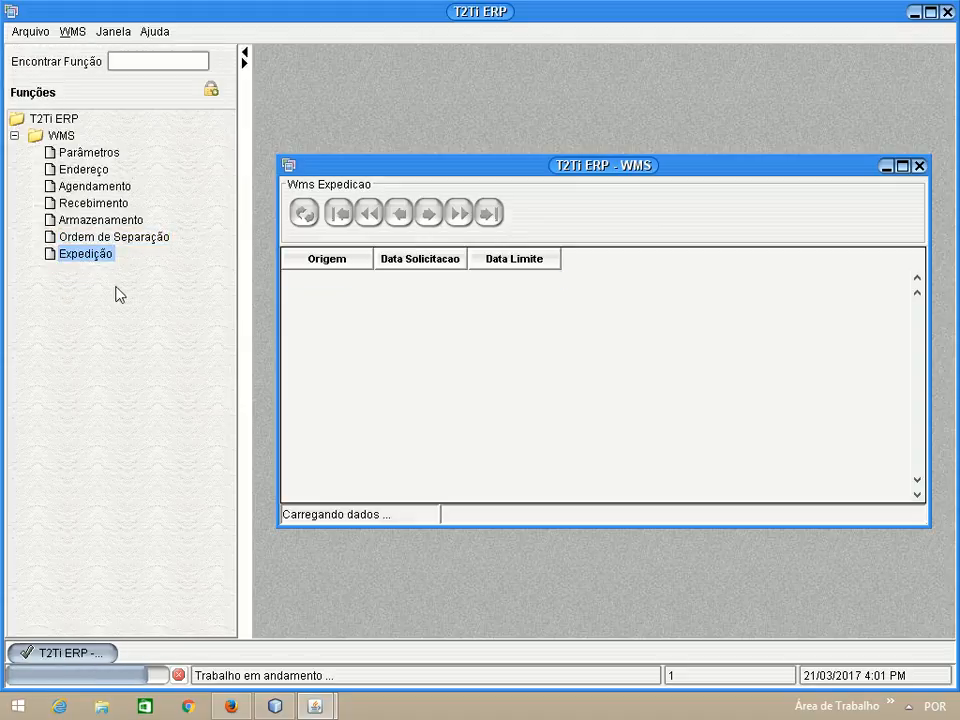
drag(463, 171, 431, 133)
double_click(325, 240)
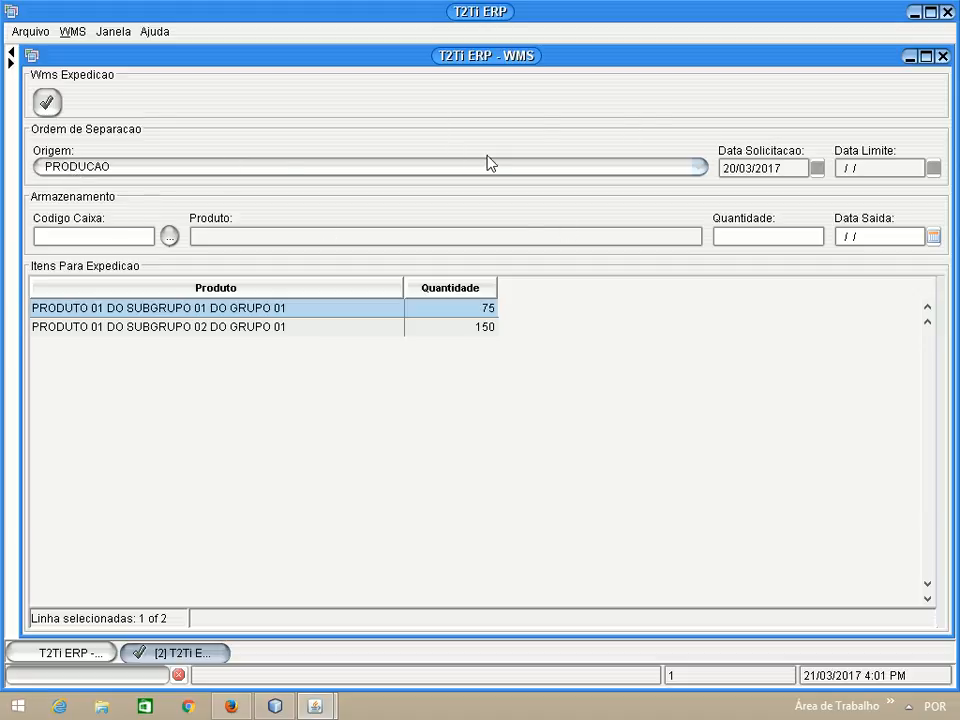
Fill the shipment with storage record ID 1, the SUBGRUPO 01 product in box 1010, quantity 75, and set Data Saida to 20/03/2017
click(169, 236)
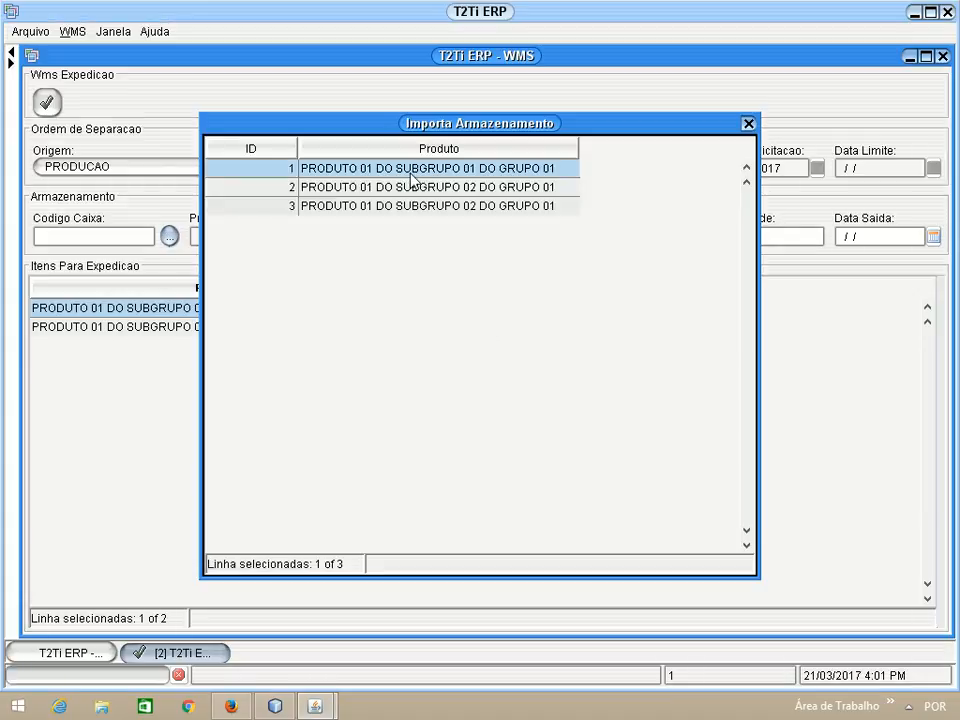
double_click(270, 170)
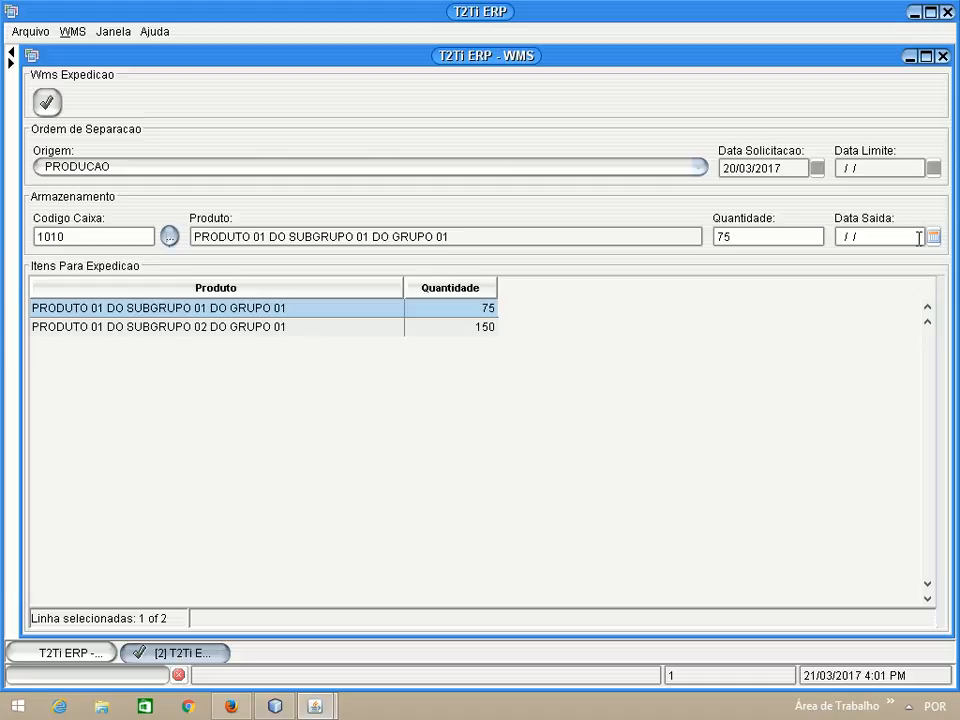
click(852, 240)
click(933, 237)
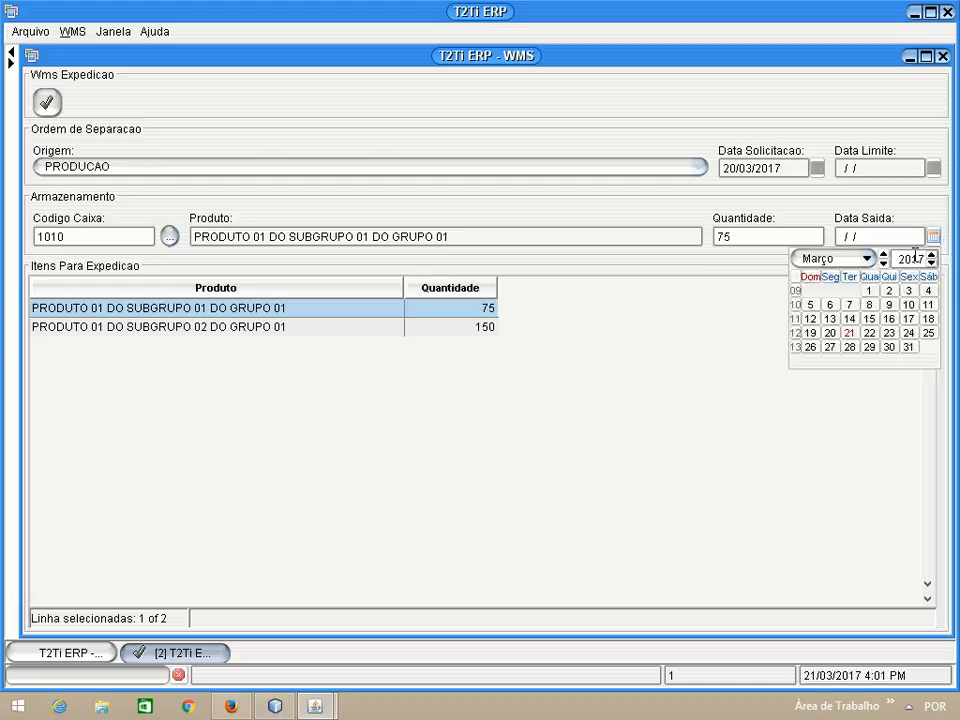
click(830, 334)
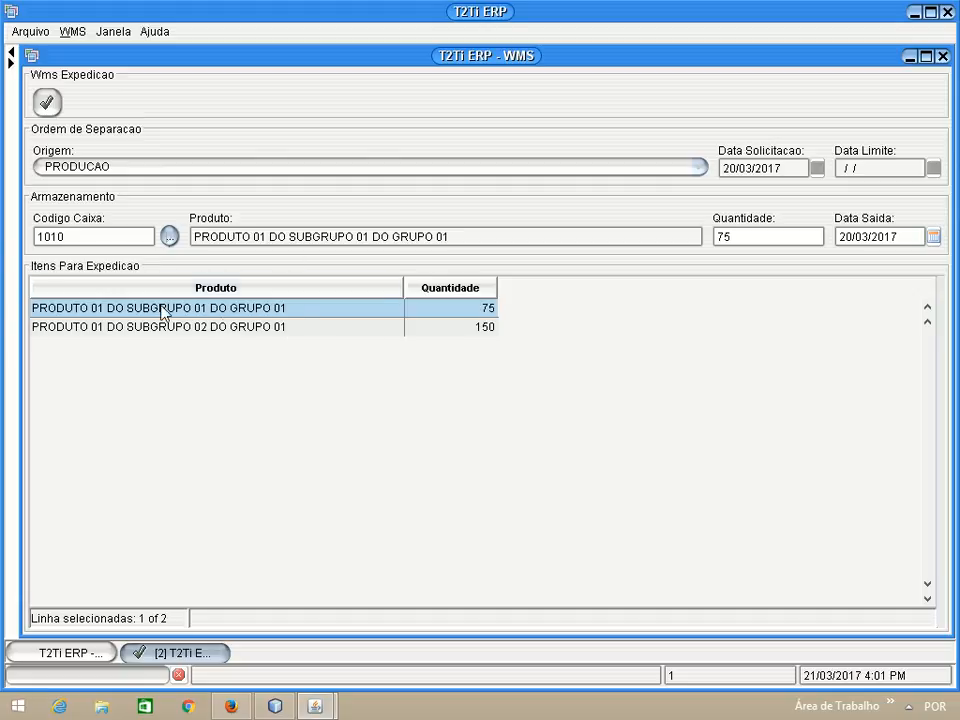
Confirm the shipment, close both Expedição windows, and show the function tree again
click(46, 103)
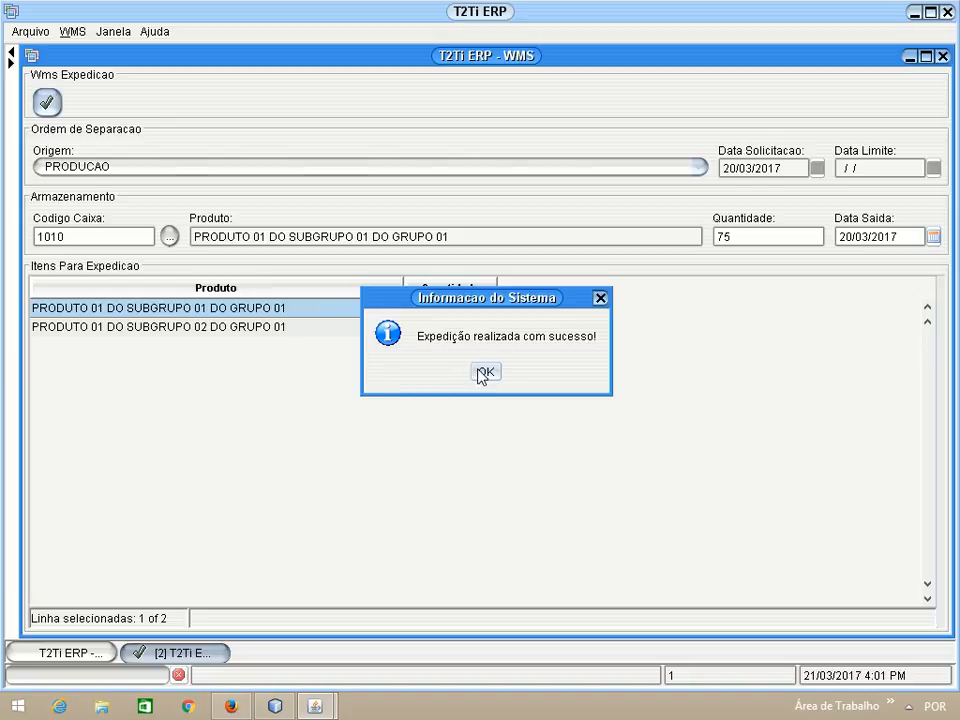
click(484, 372)
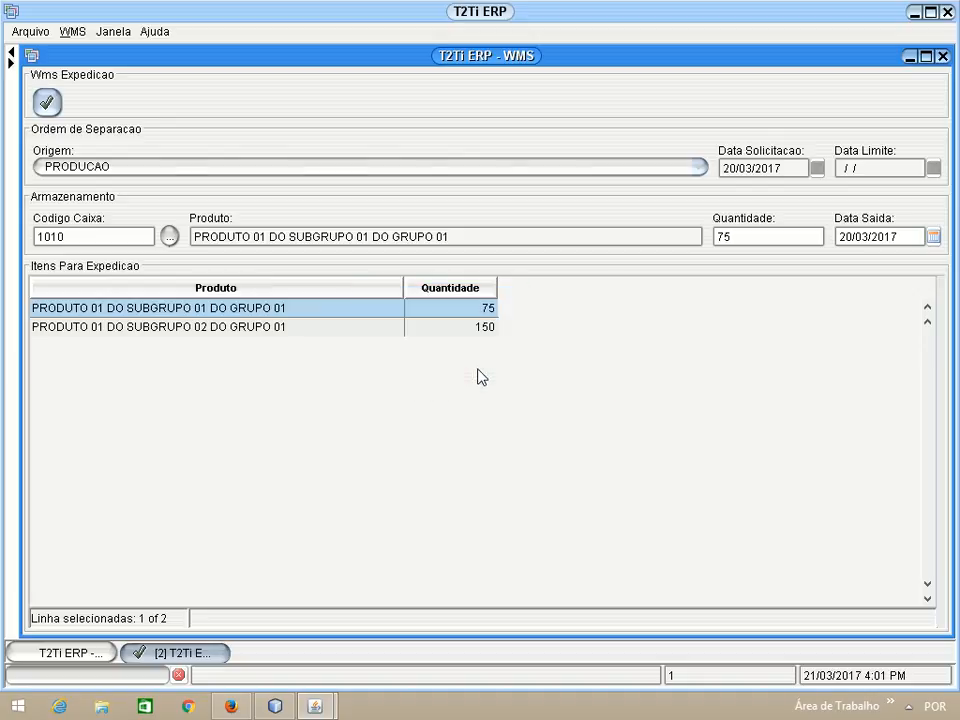
click(943, 57)
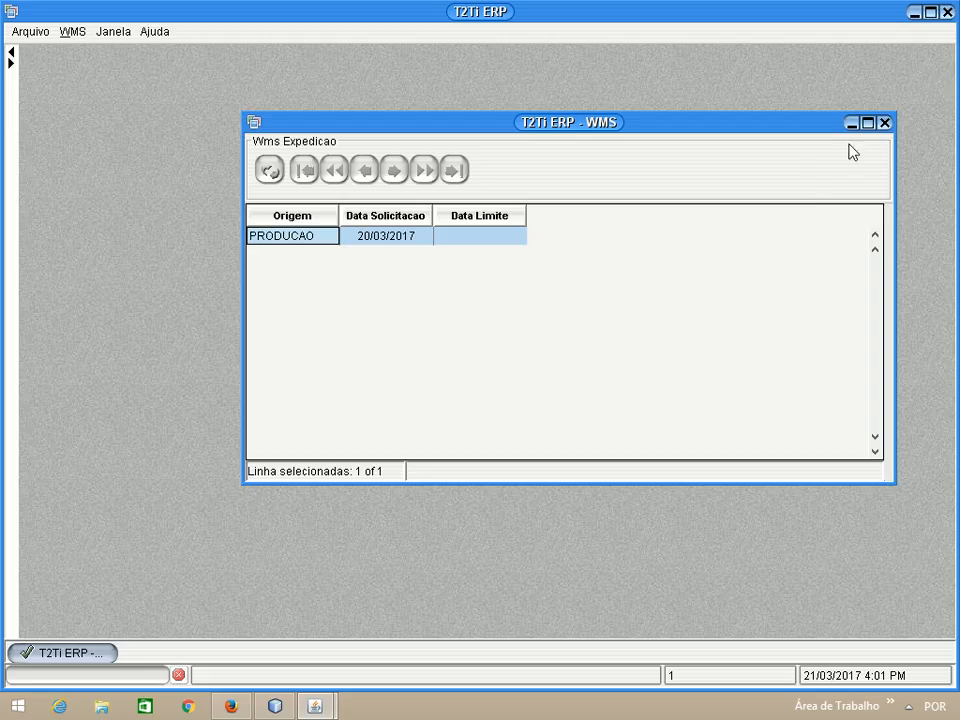
click(884, 123)
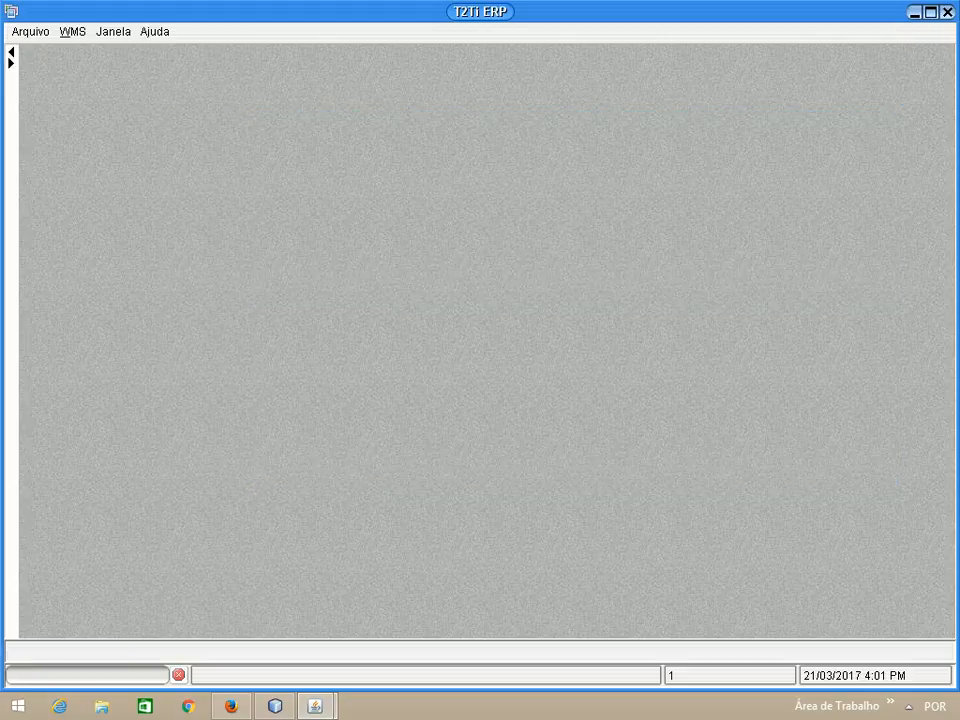
click(10, 62)
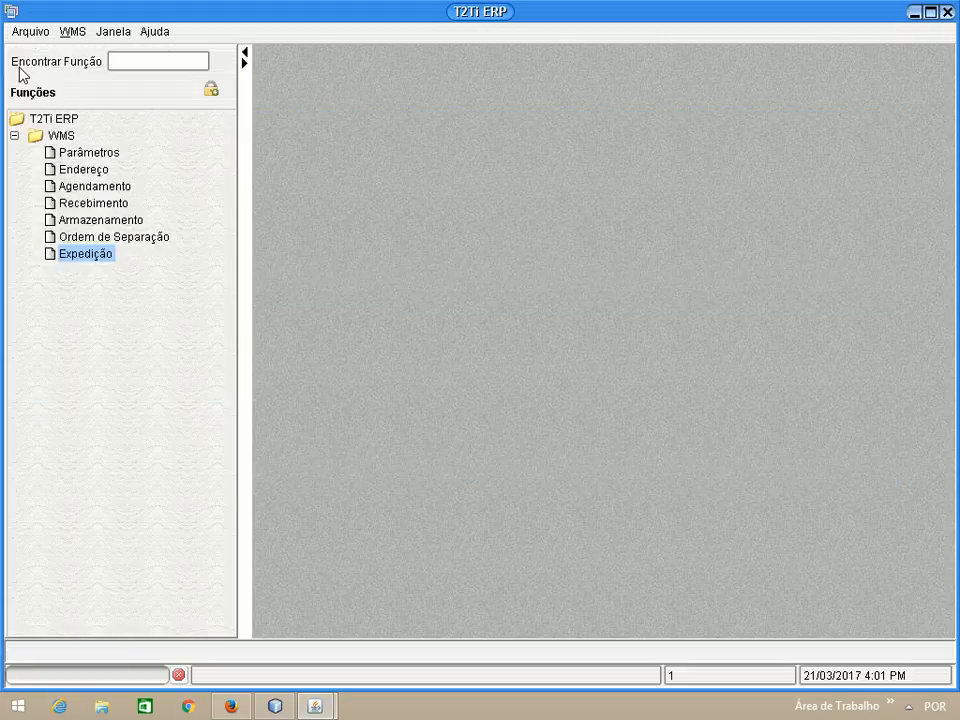